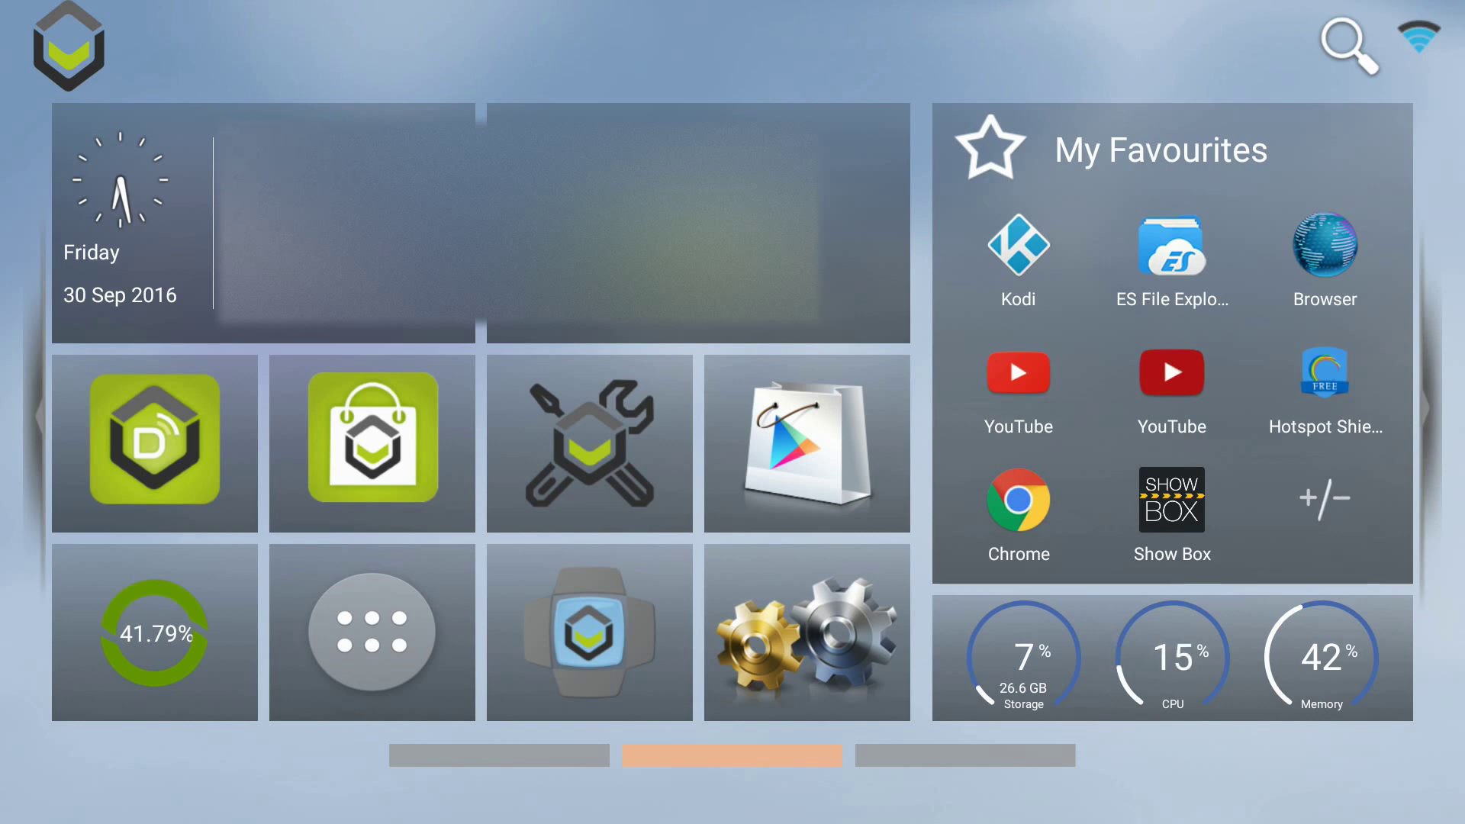
Move through the home screen favourites: Chrome, the second YouTube and Browser.
key("Right")
key("Down")
key("Down")
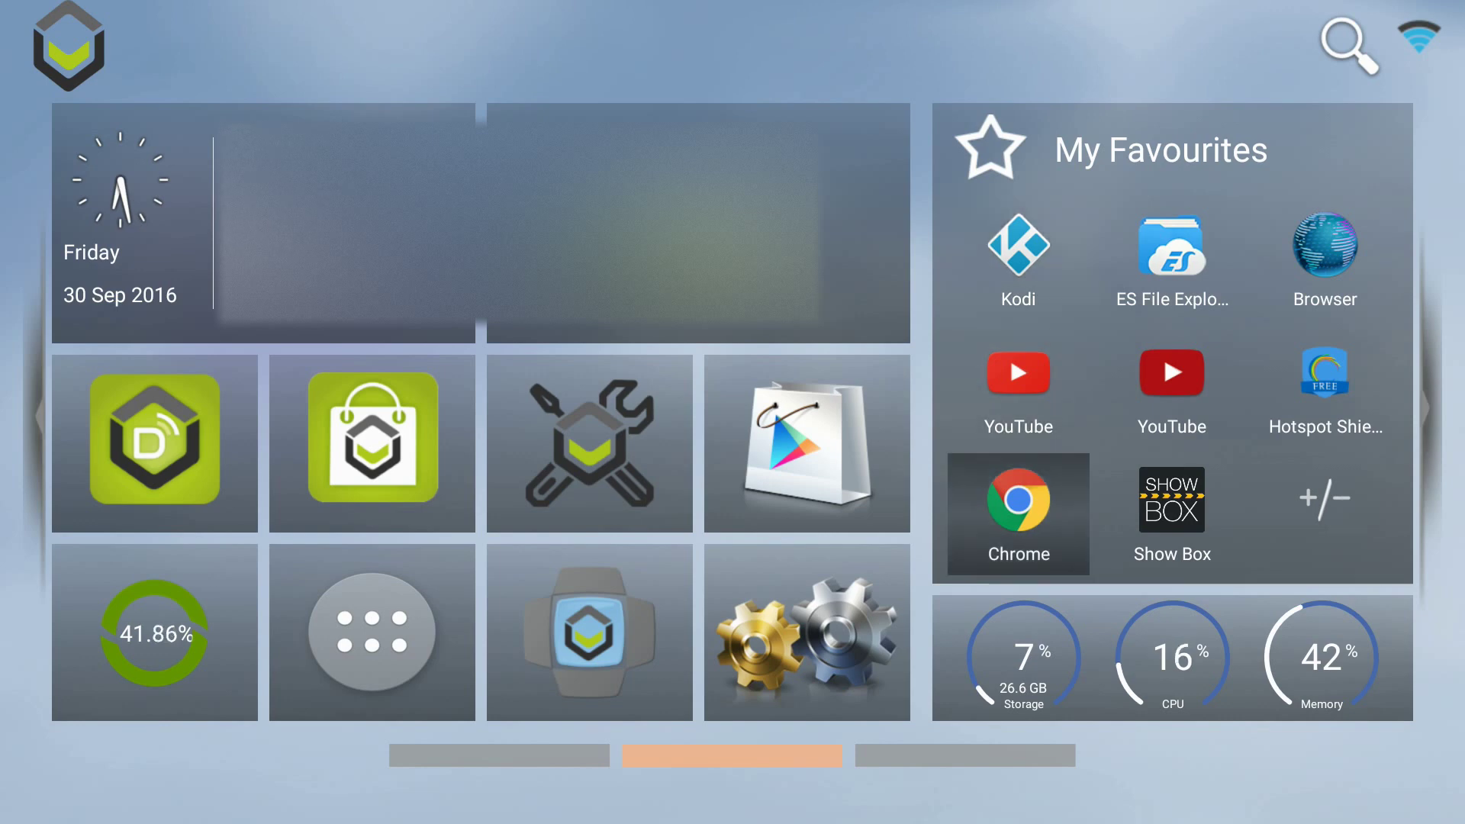
key("Right")
key("Up")
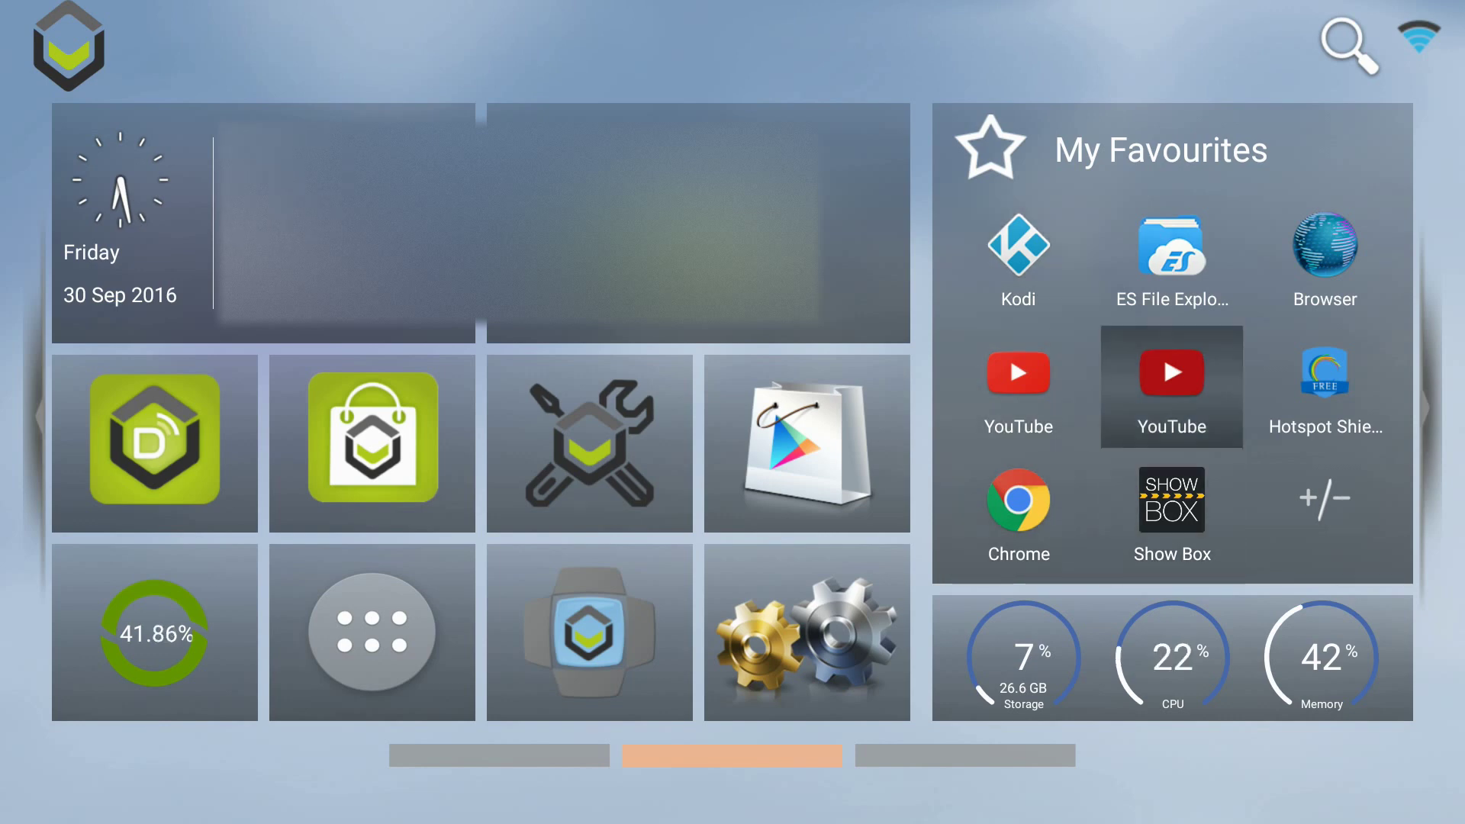
key("Up")
key("Right")
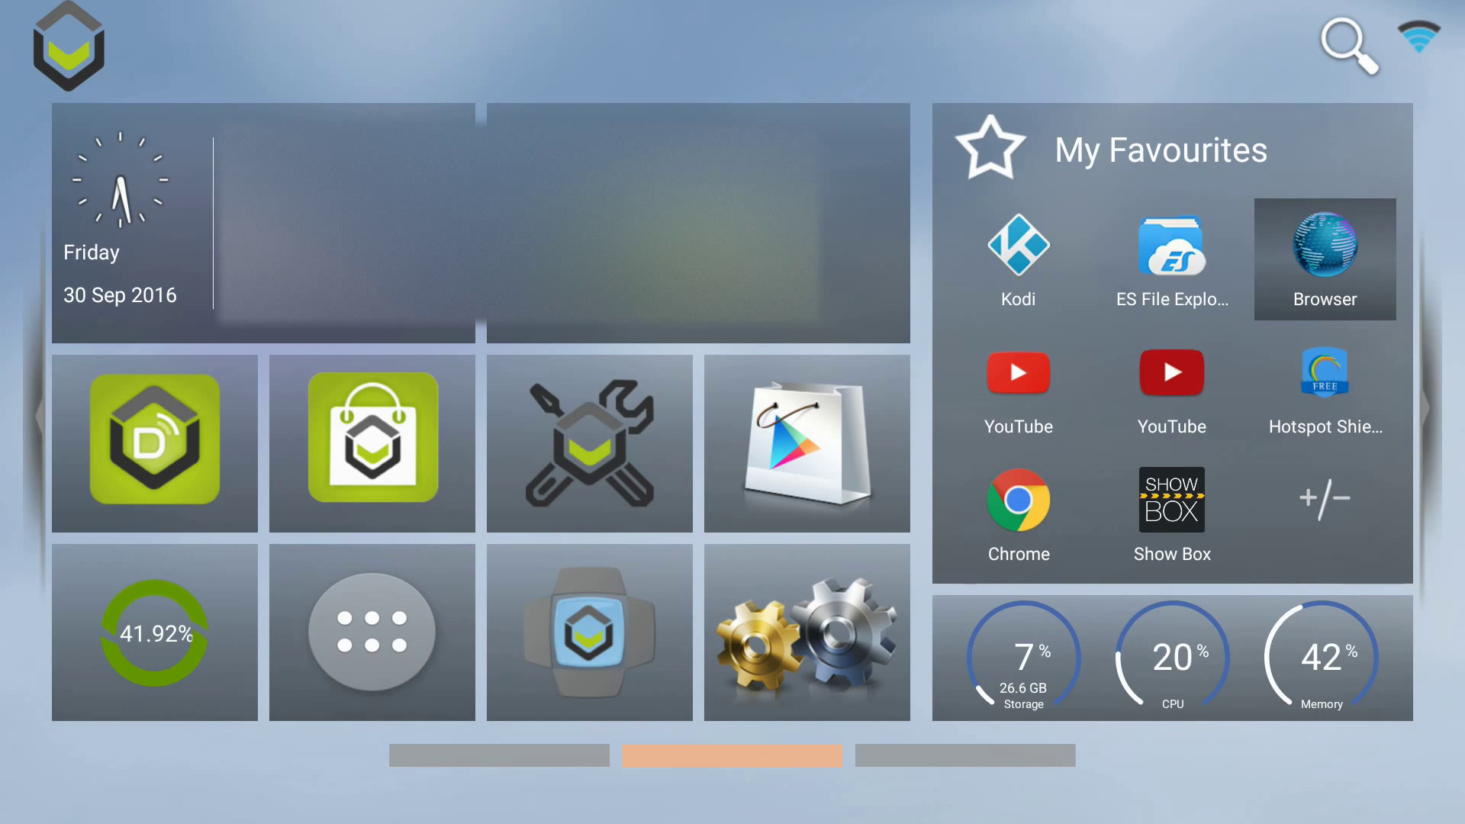
key("Down")
key("Up")
key("Down")
key("Down")
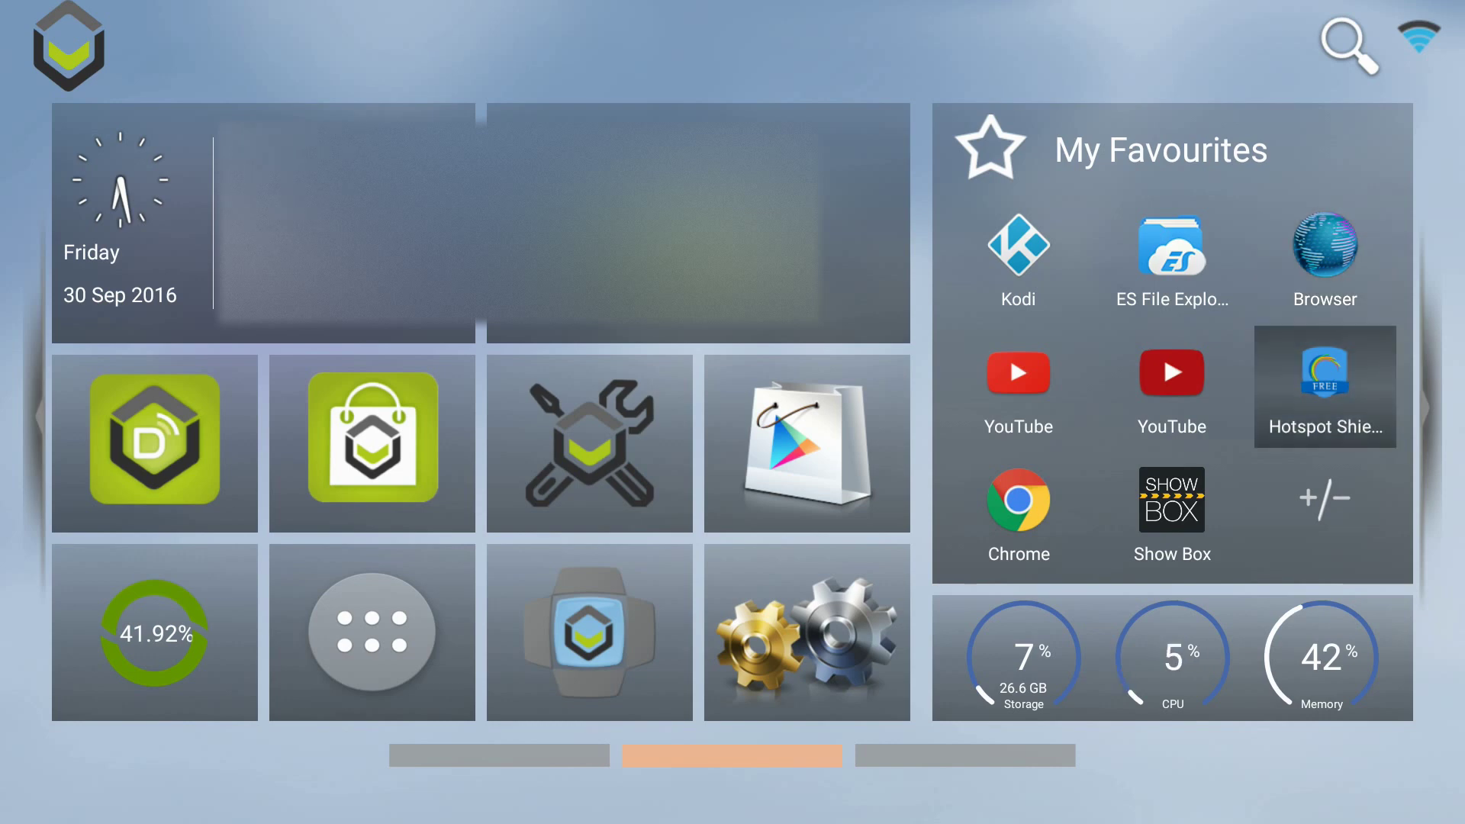
key("Left")
key("Left")
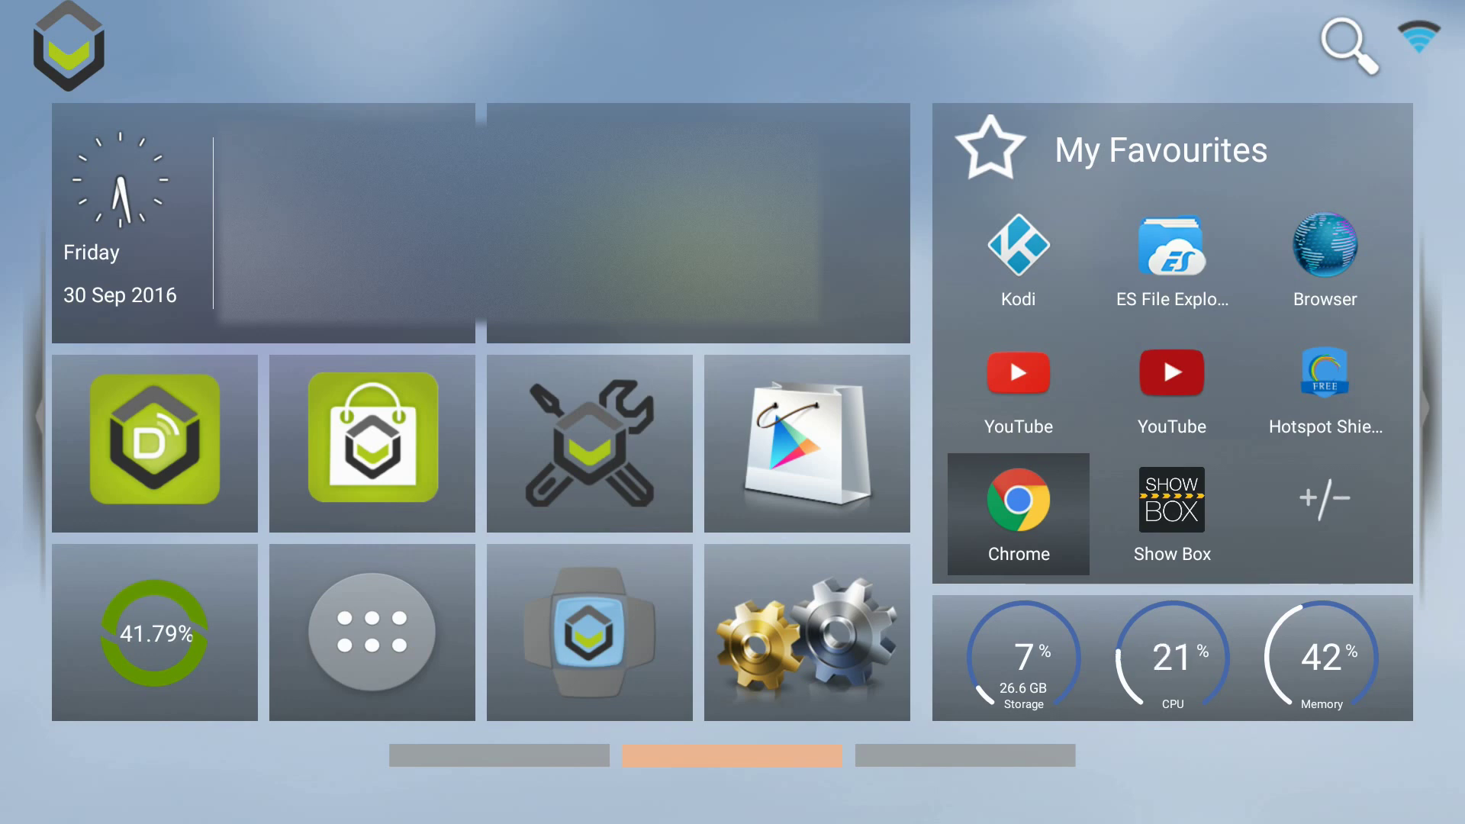
Open the full installed-apps list and move to the Chrome app.
key("Left")
key("Left")
key("Left")
key("Down")
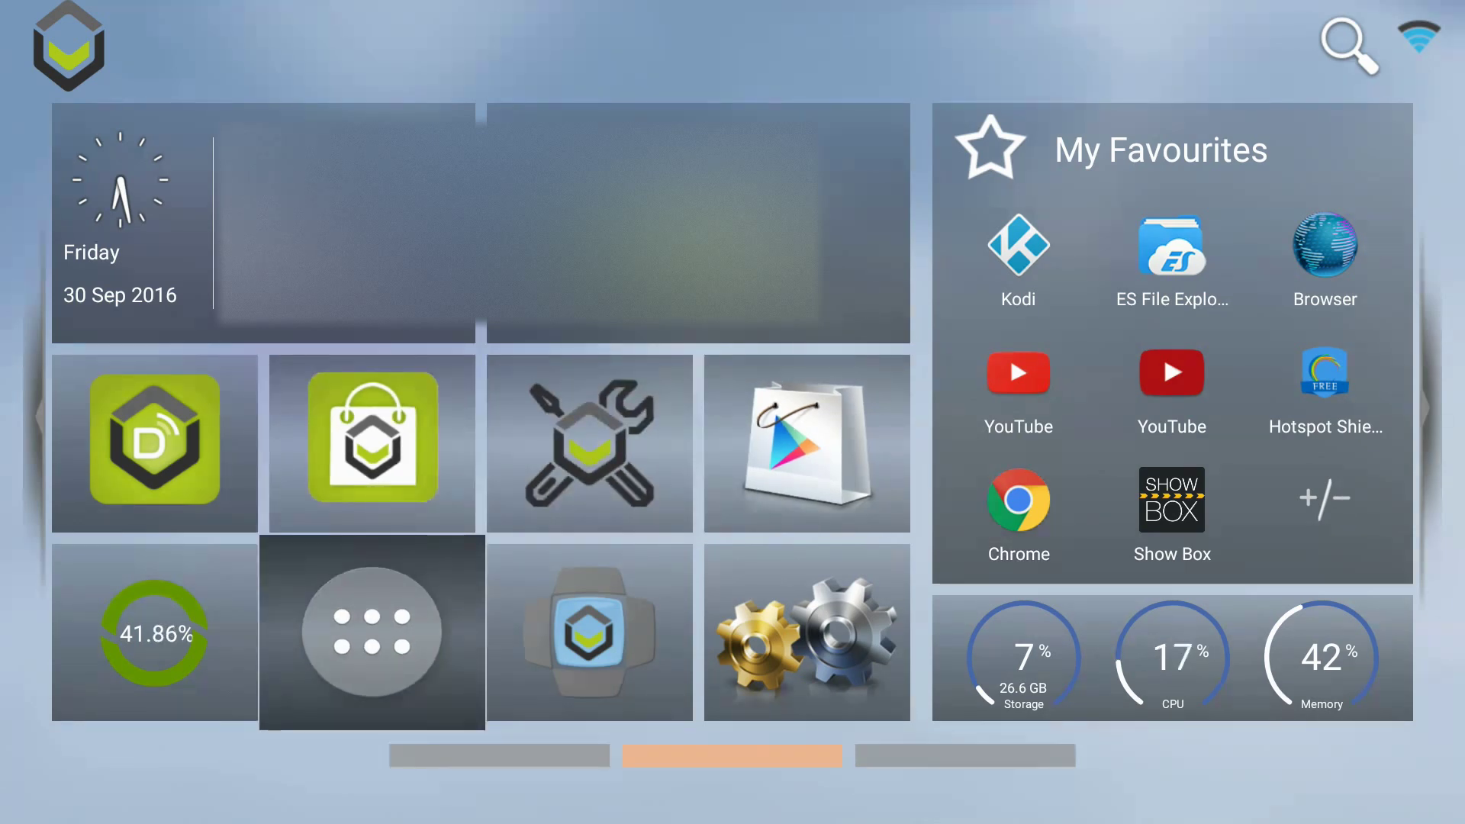
key("Return")
key("Down")
key("Down")
key("Down")
key("Down")
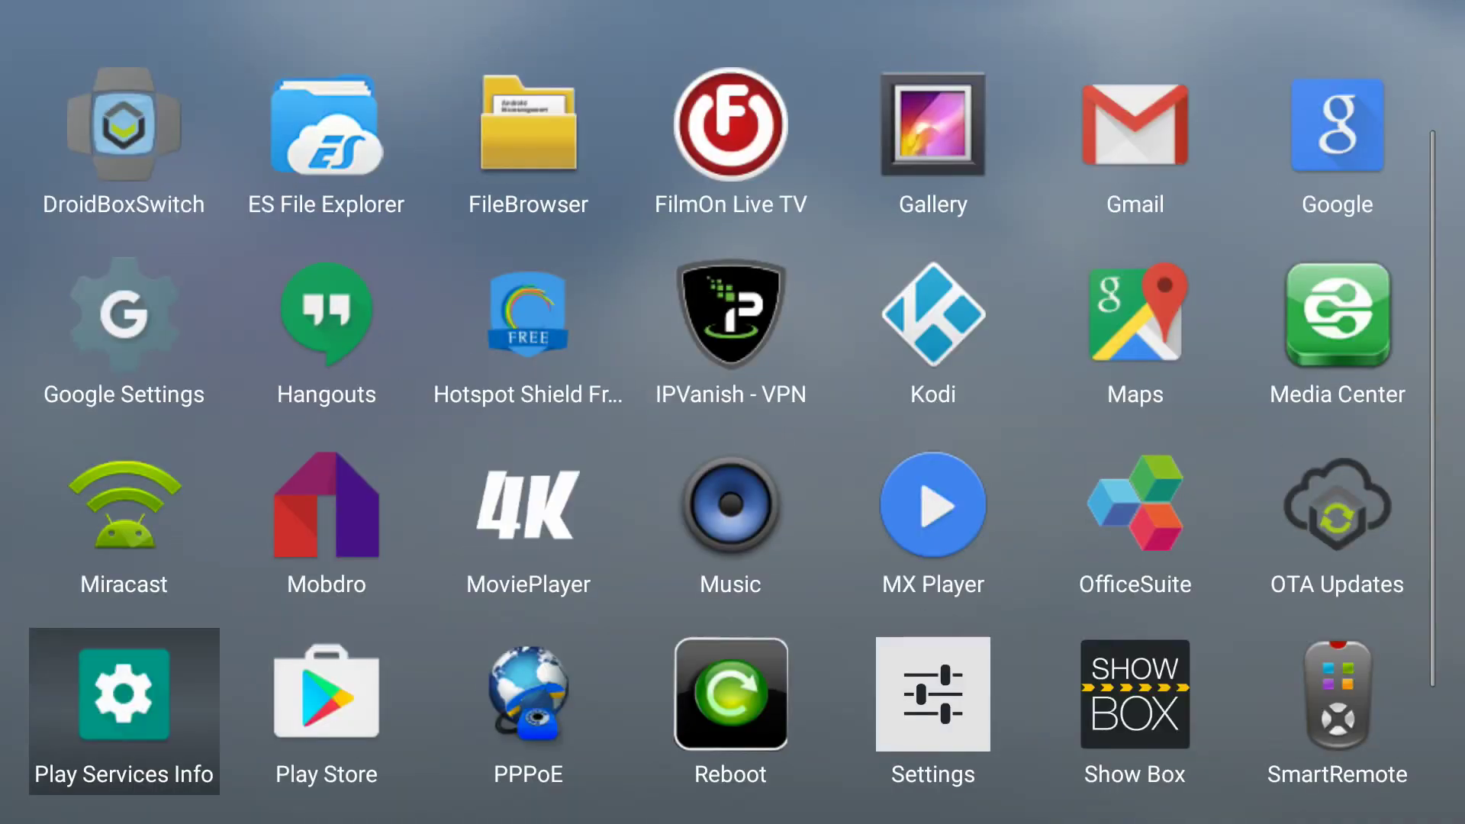
key("Down")
key("Up")
key("Up")
key("Up")
key("Up")
key("Up")
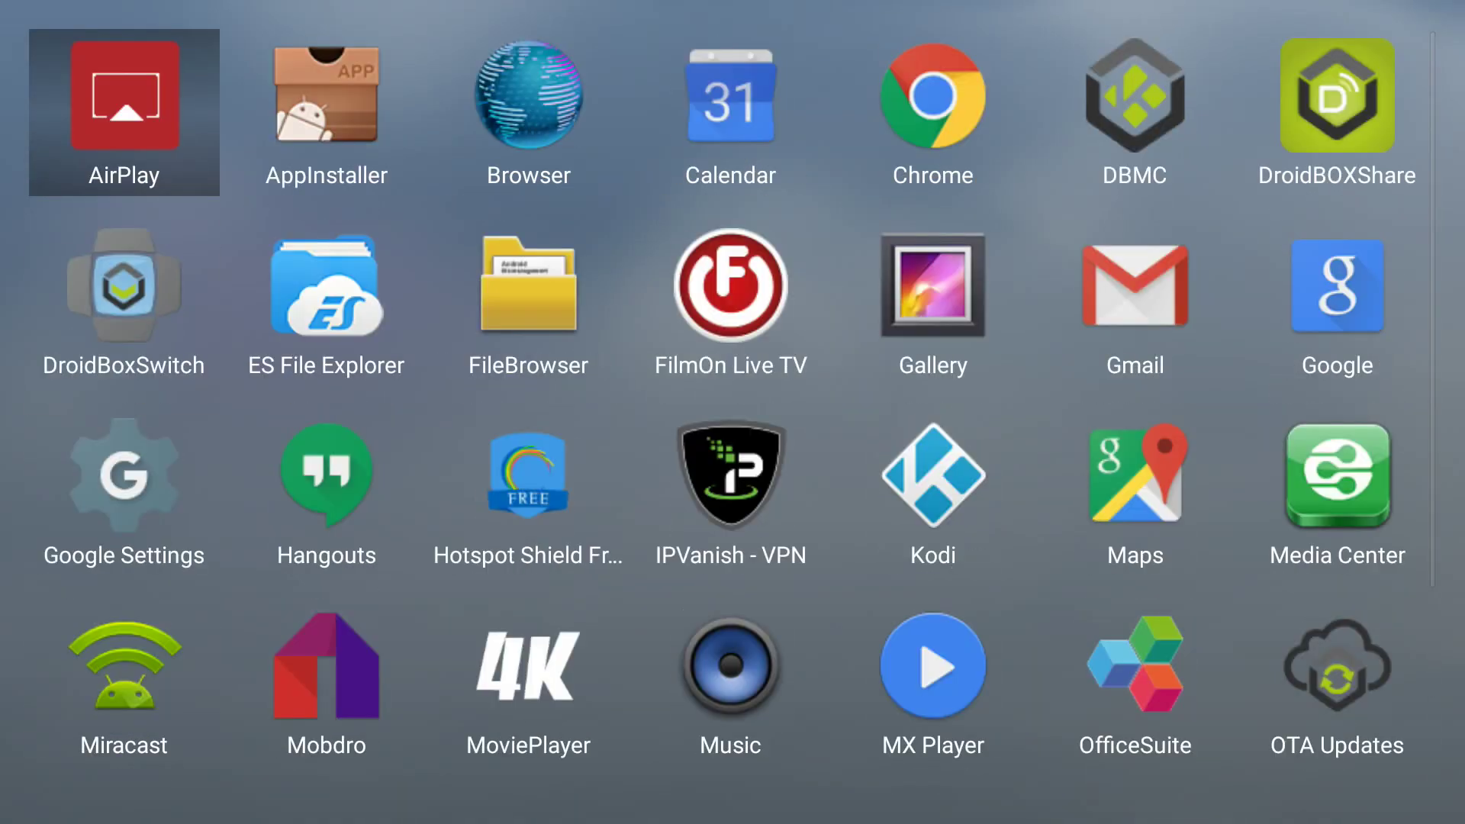
key("Right")
key("Right")
key("Right")
key("Right")
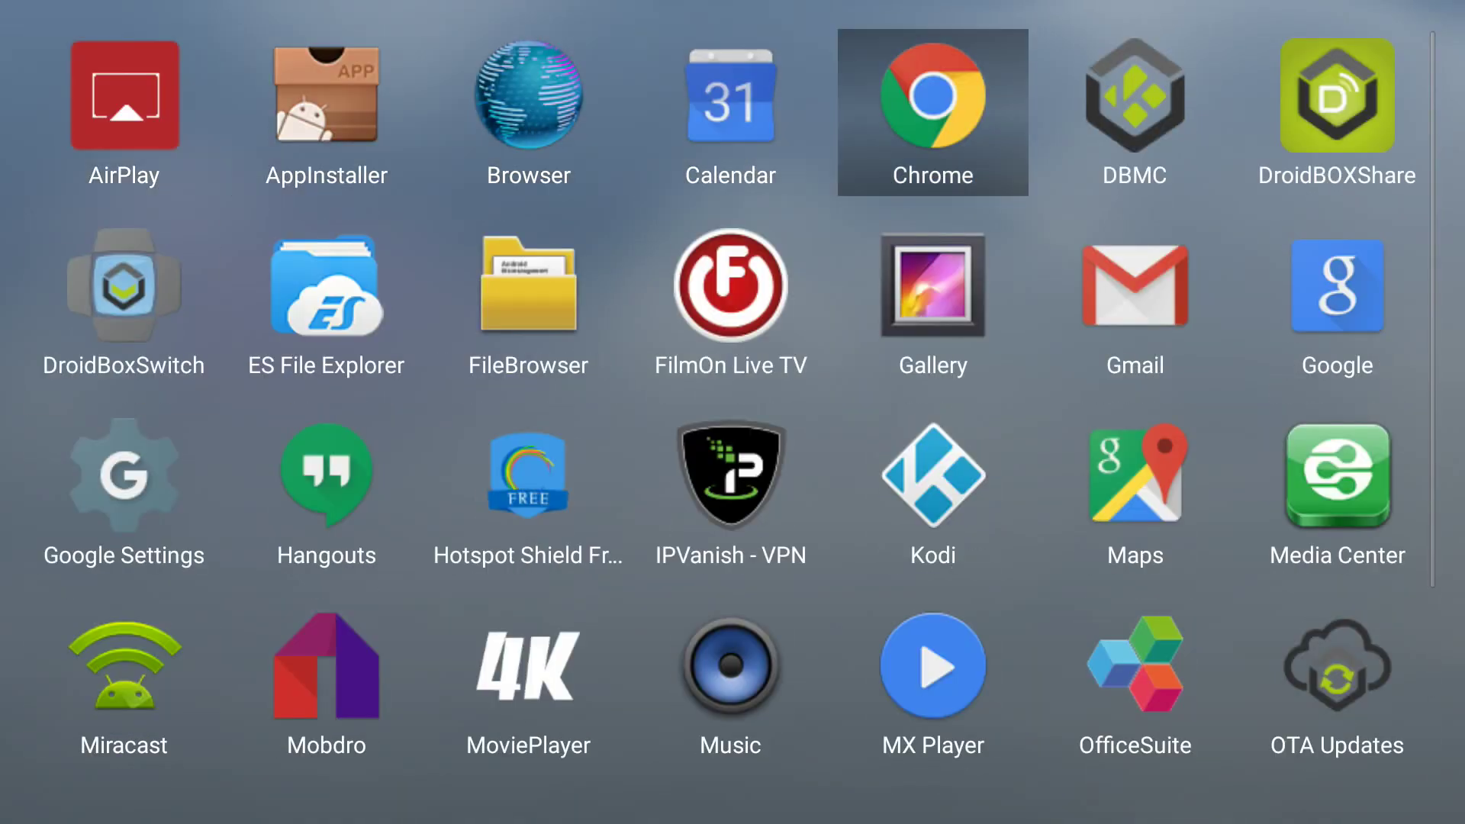
Close the app list and launch Chrome from the home screen favourites.
key("Escape")
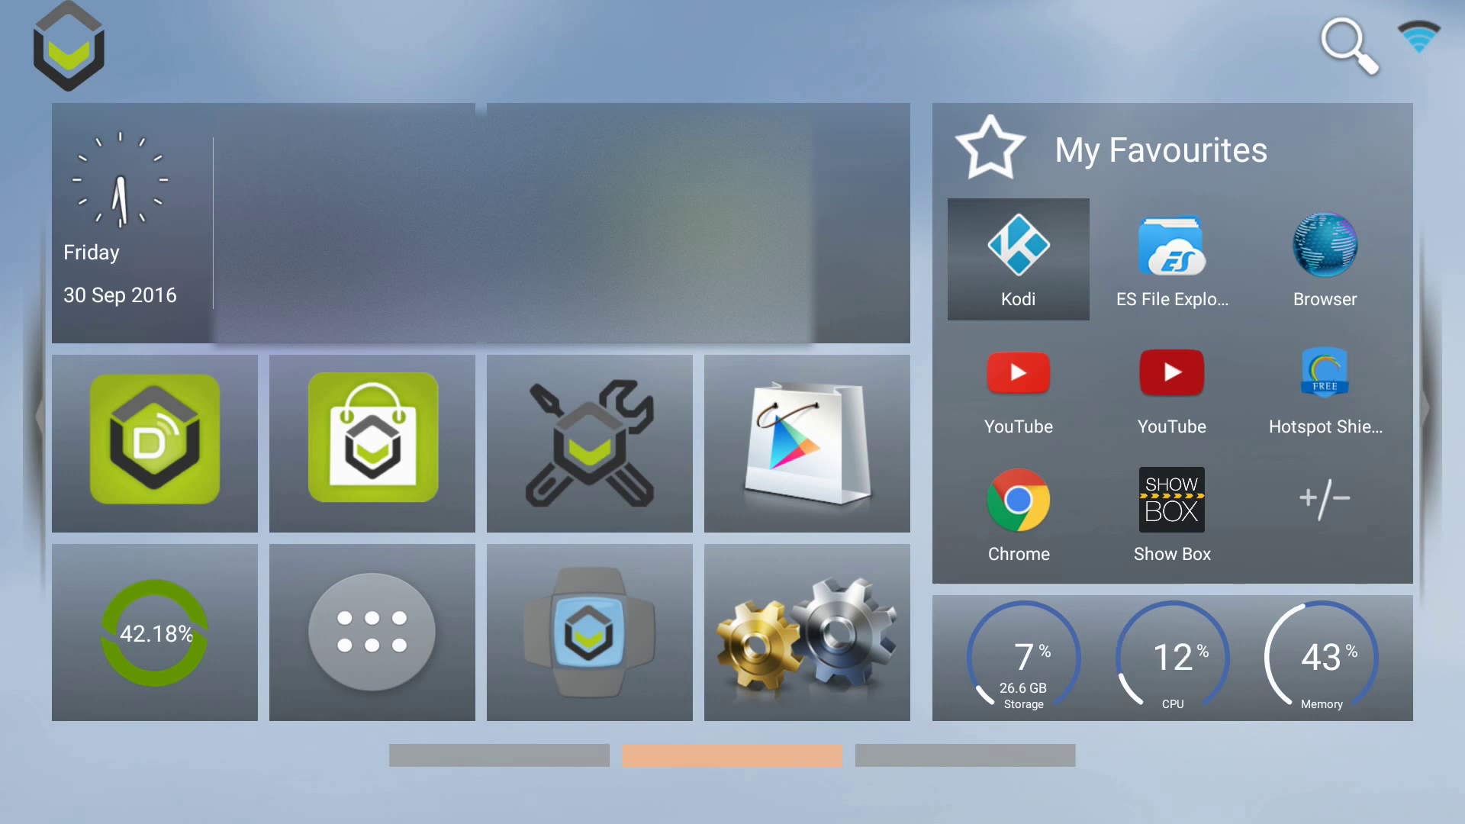
key("Down")
key("Down")
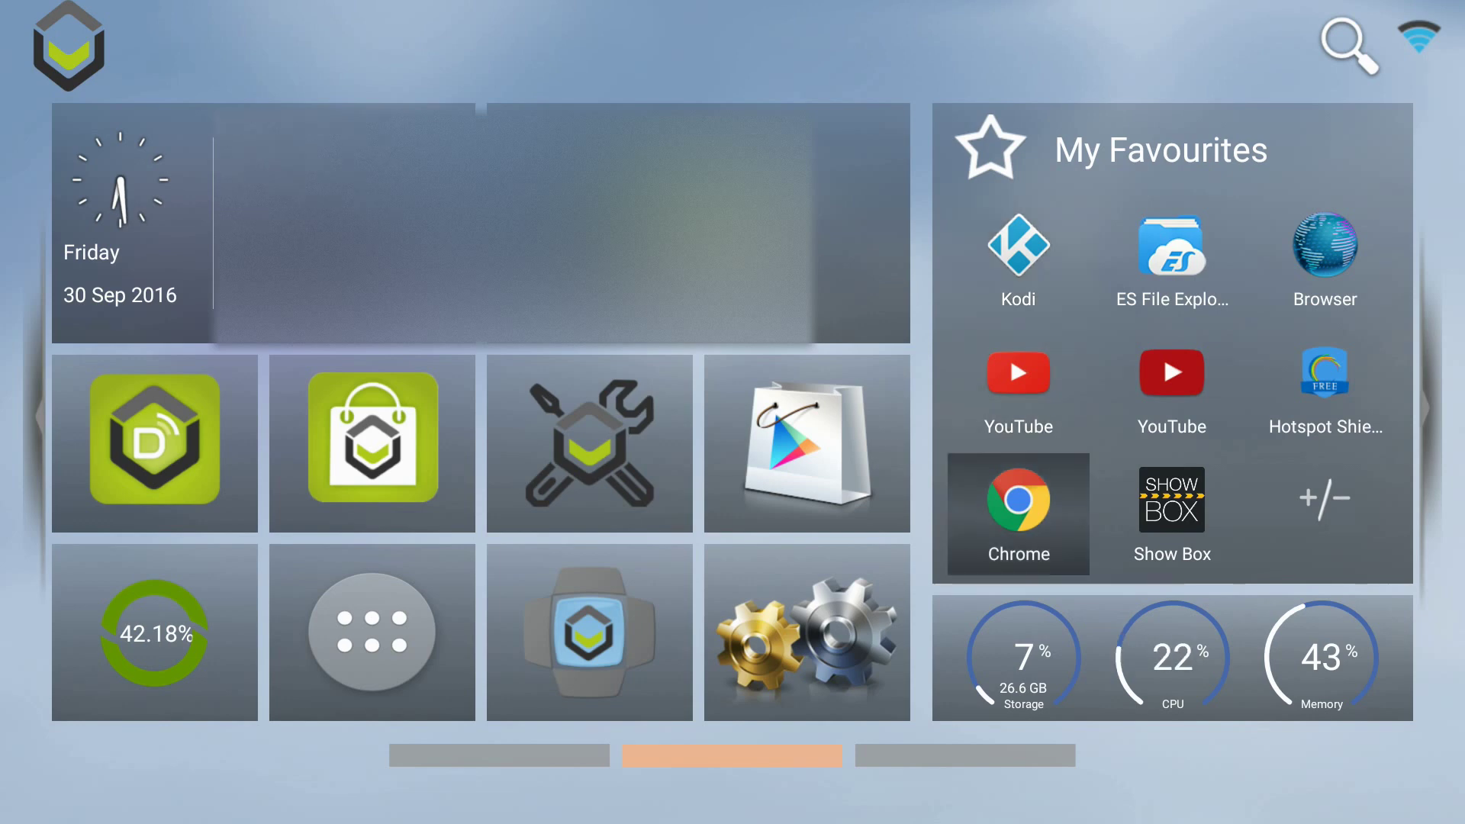
key("Return")
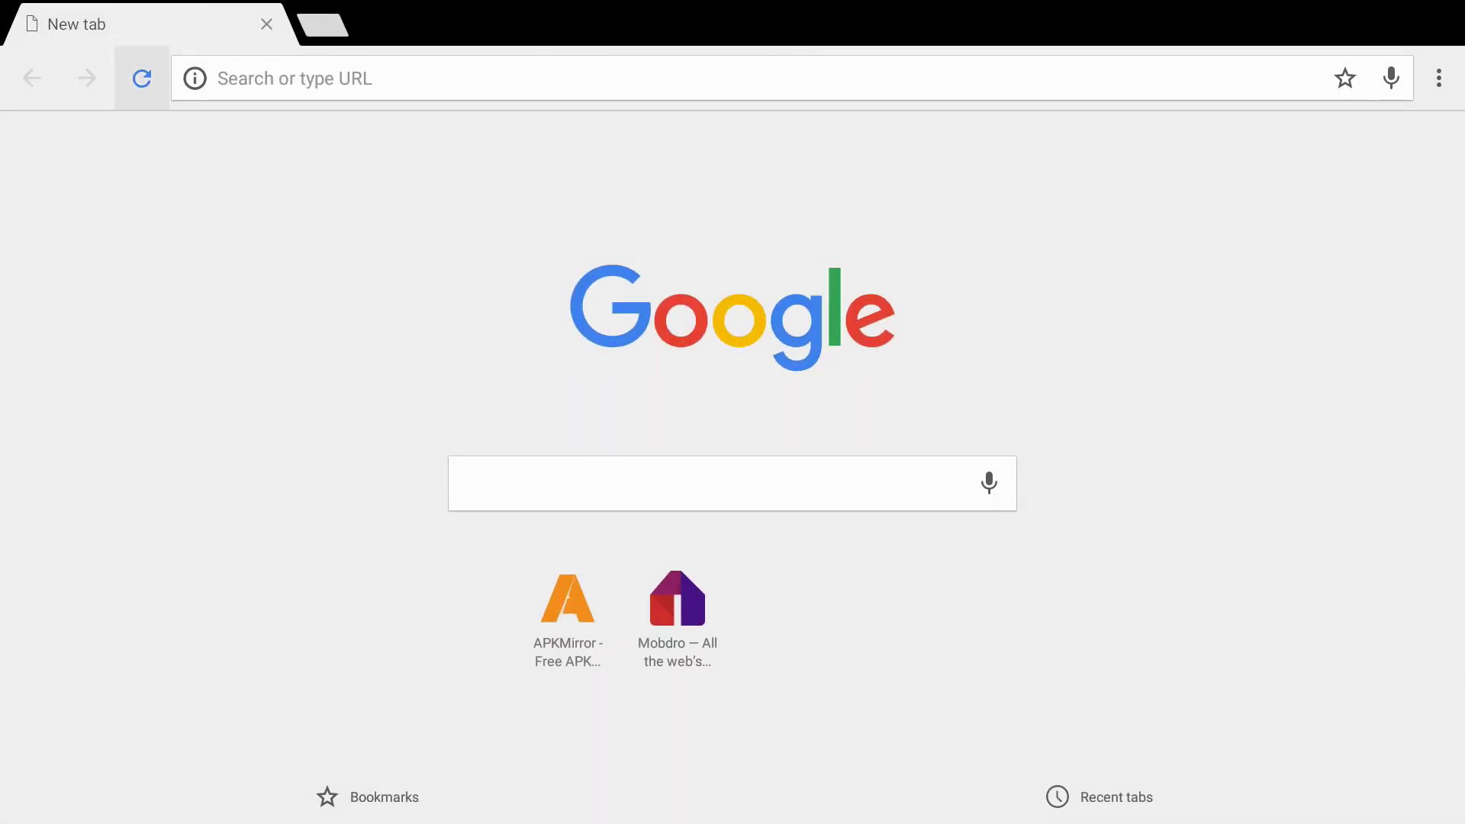
Enter apkmirror.com in Chrome's address bar and load it.
left_click(962, 82)
type("ap")
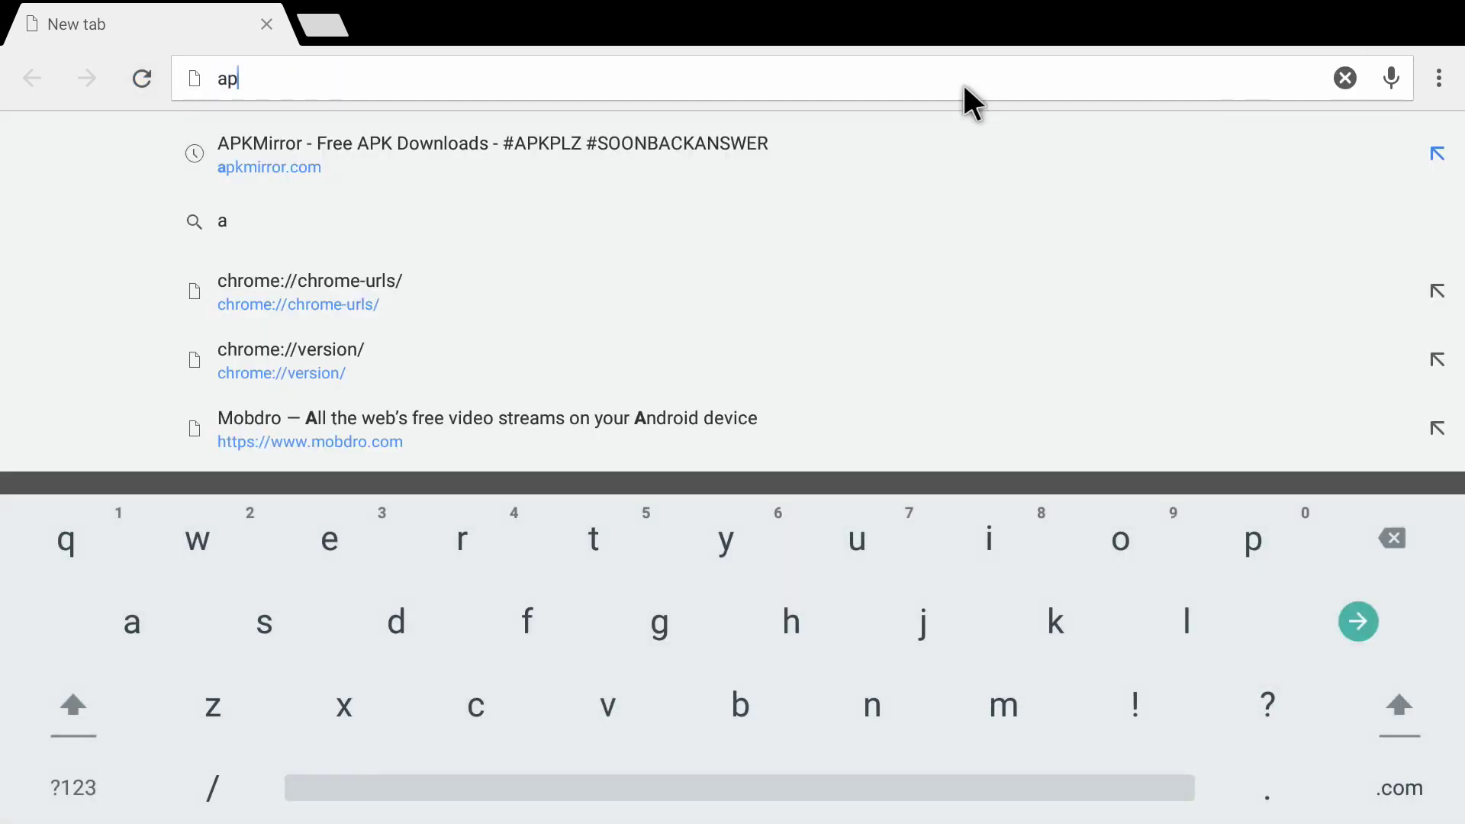
type("kmirro")
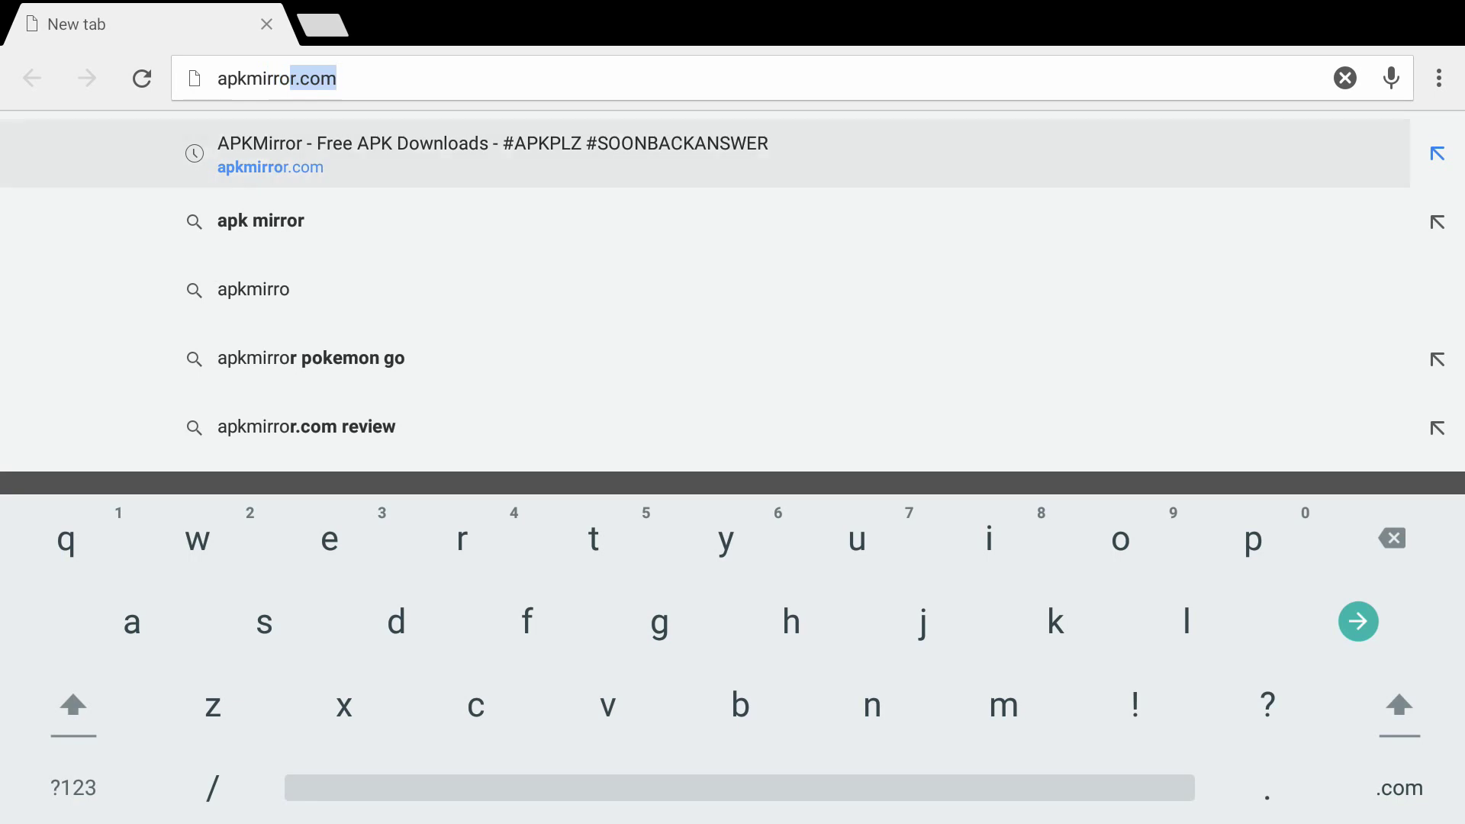
type("r")
type(".com")
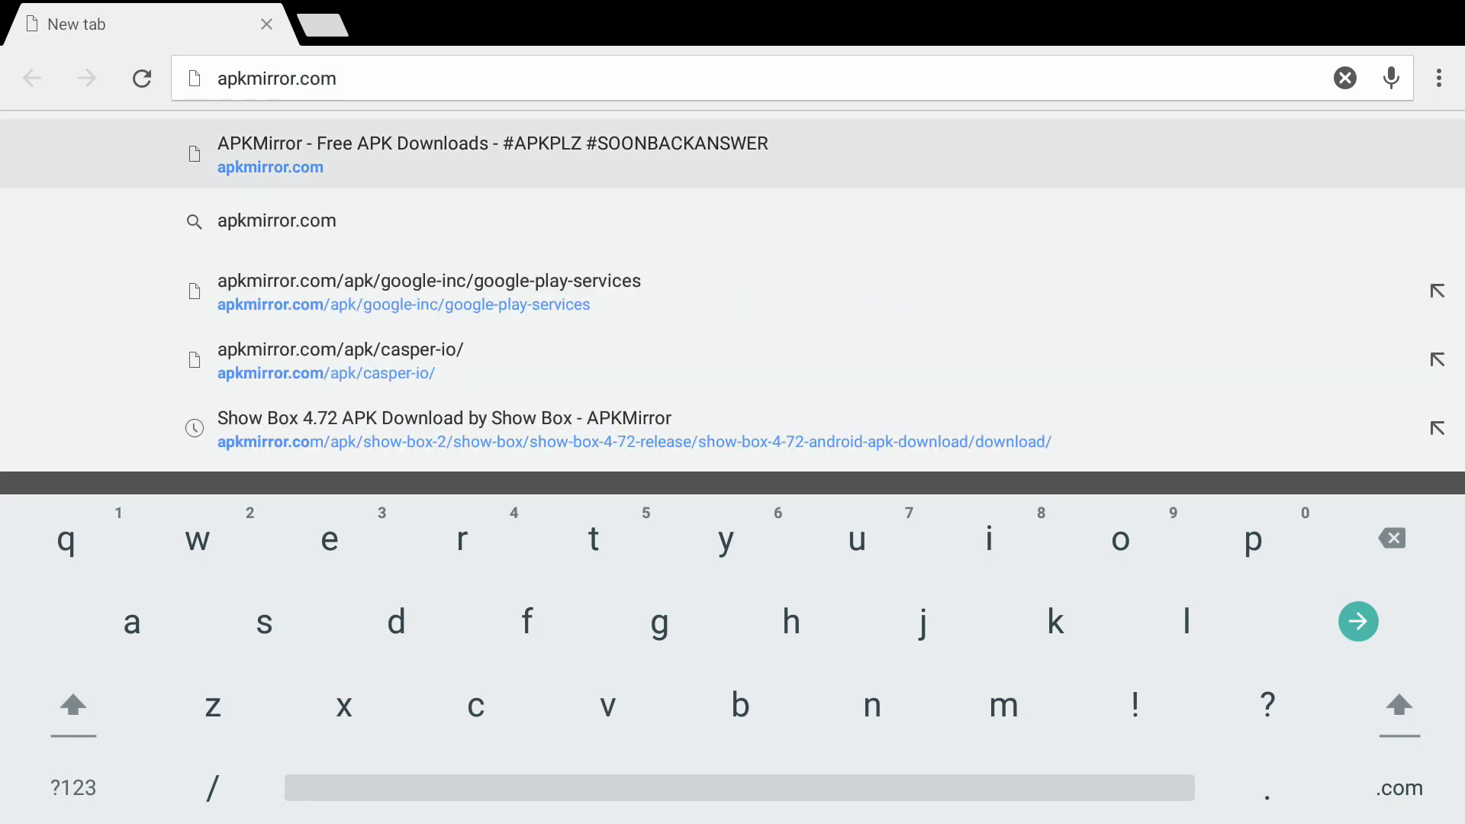
key("Return")
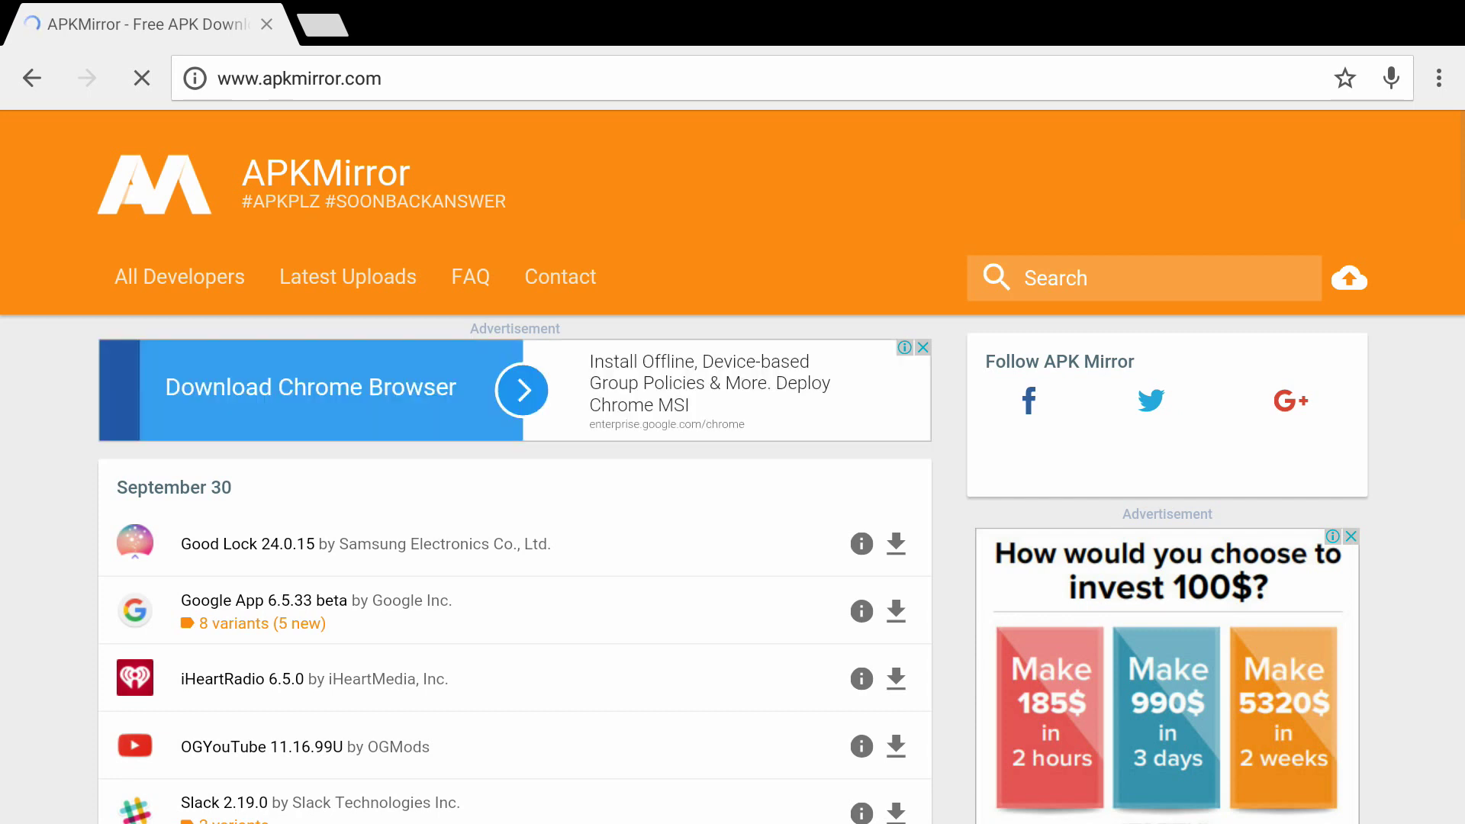
Search APKMirror for 'quick support'.
left_click(1084, 281)
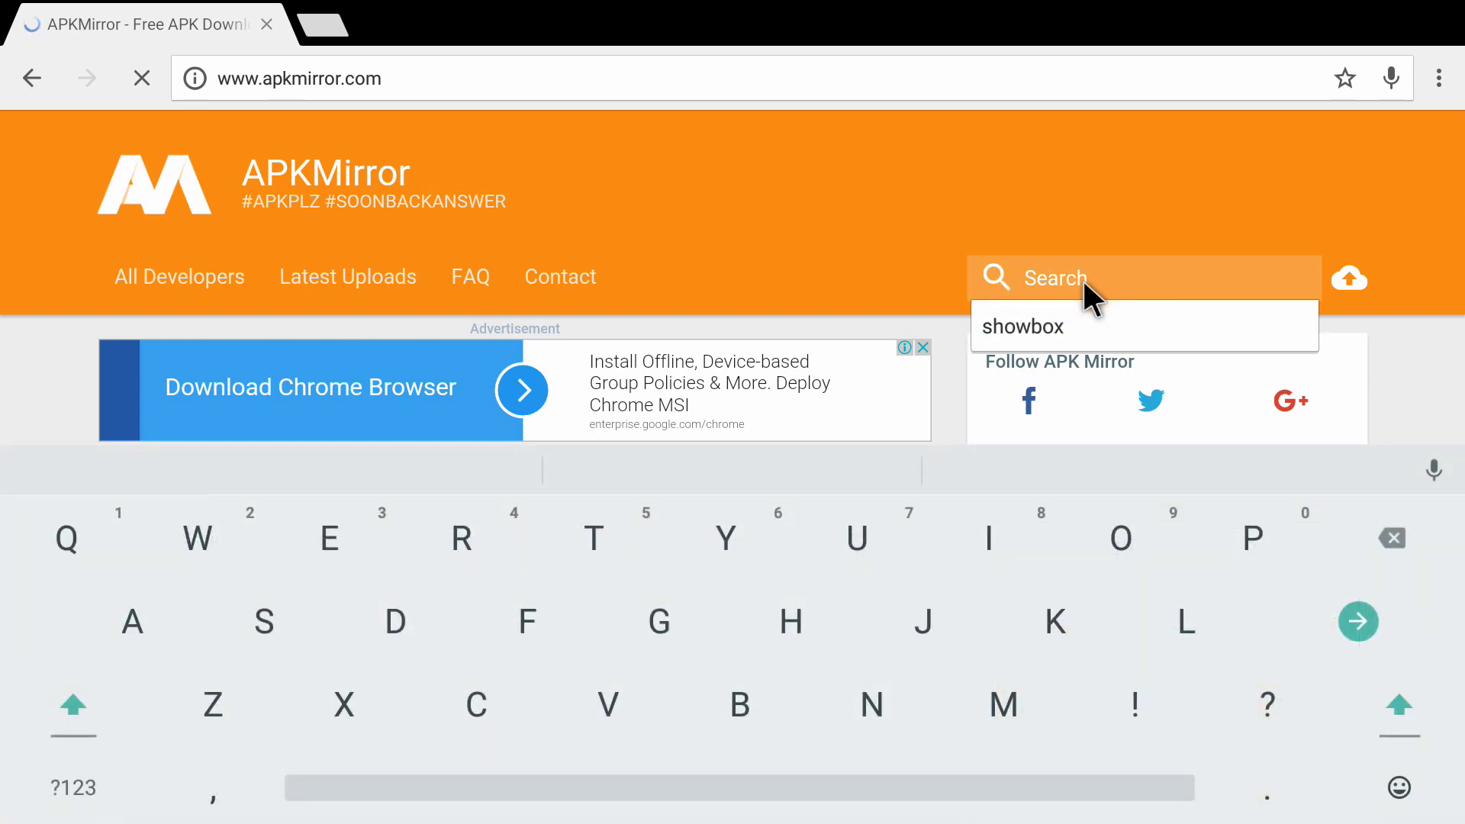
type("quic")
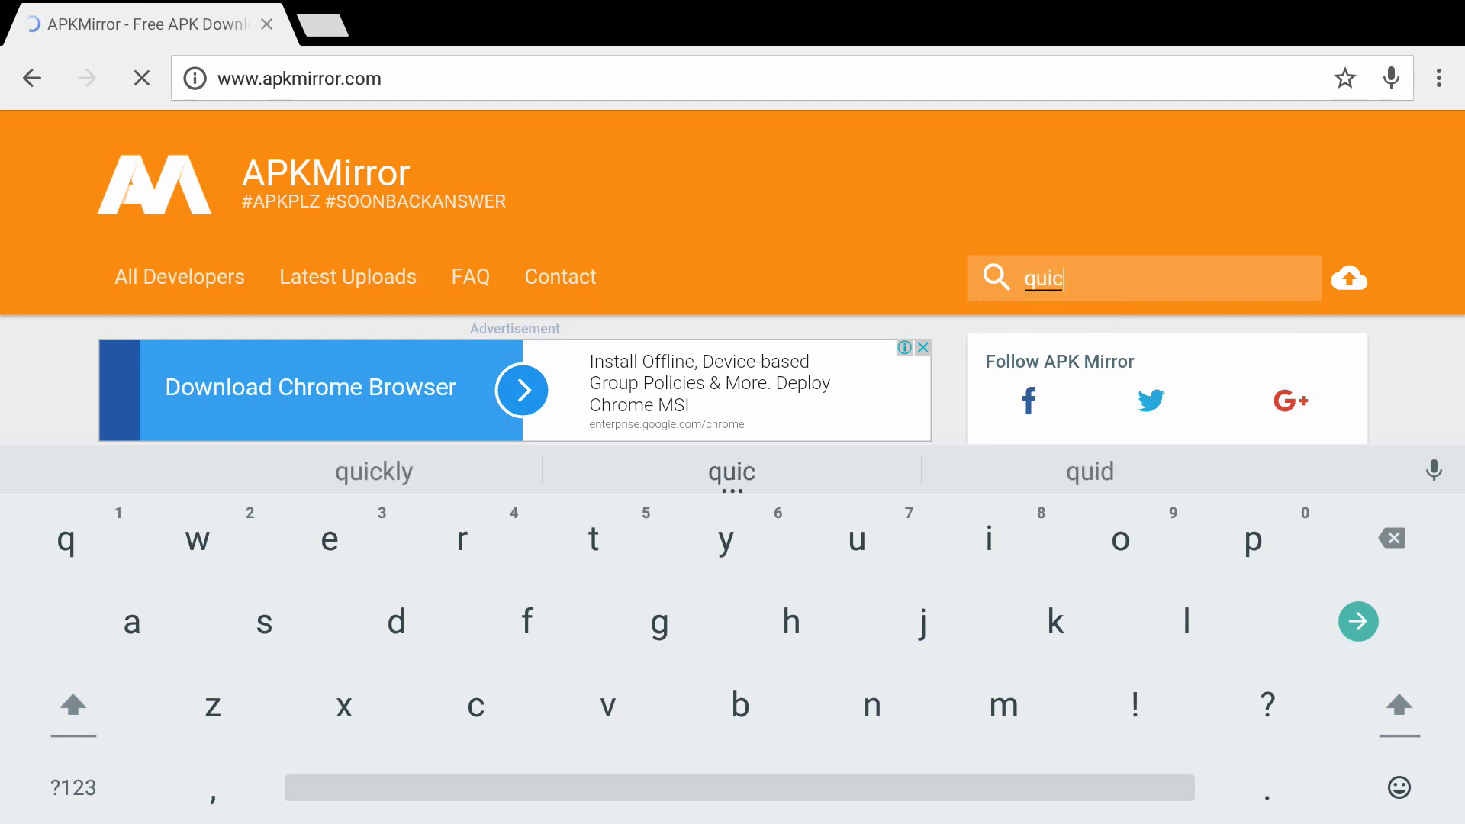
type("k support")
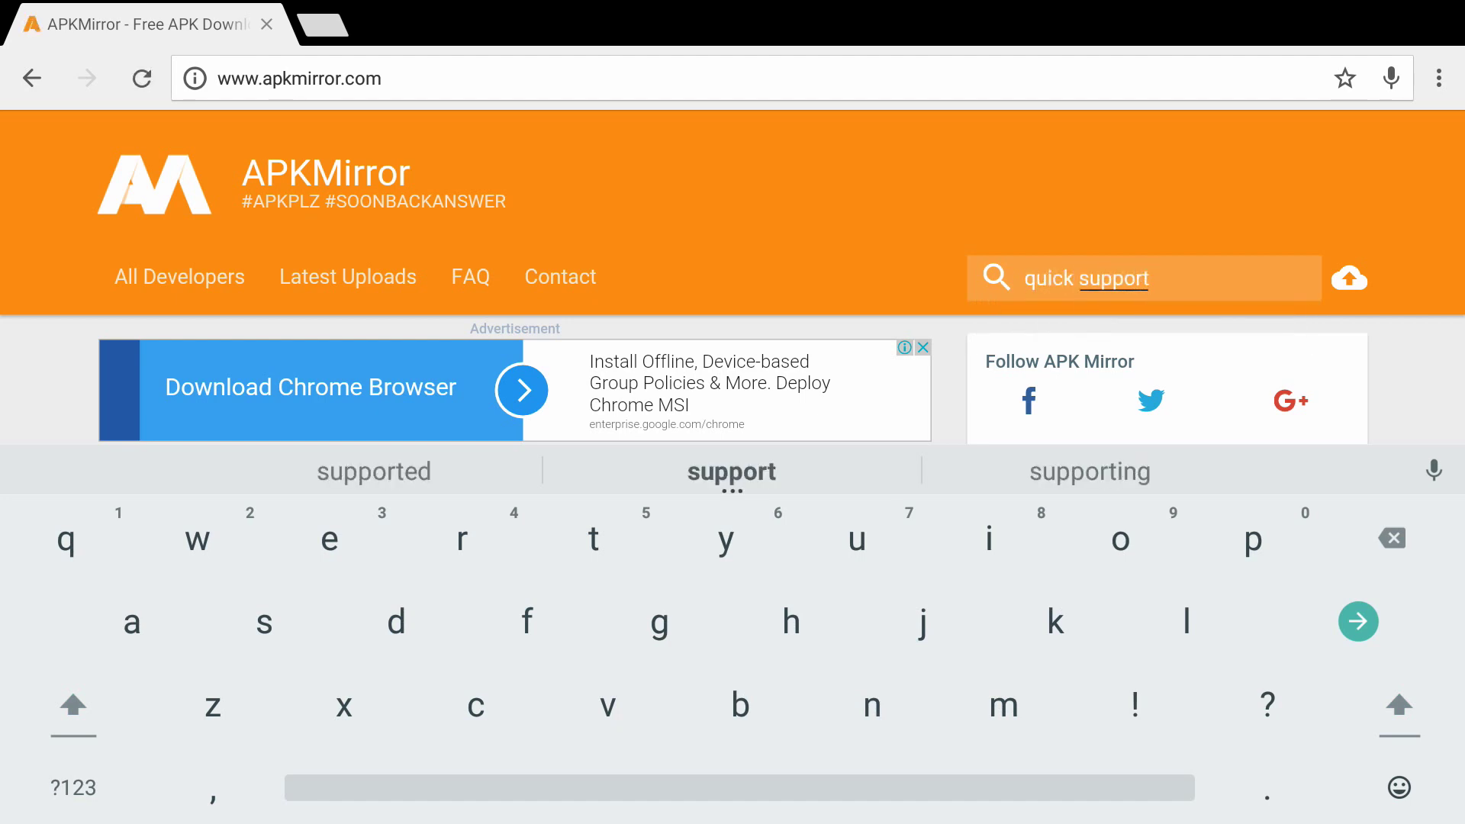
key("Return")
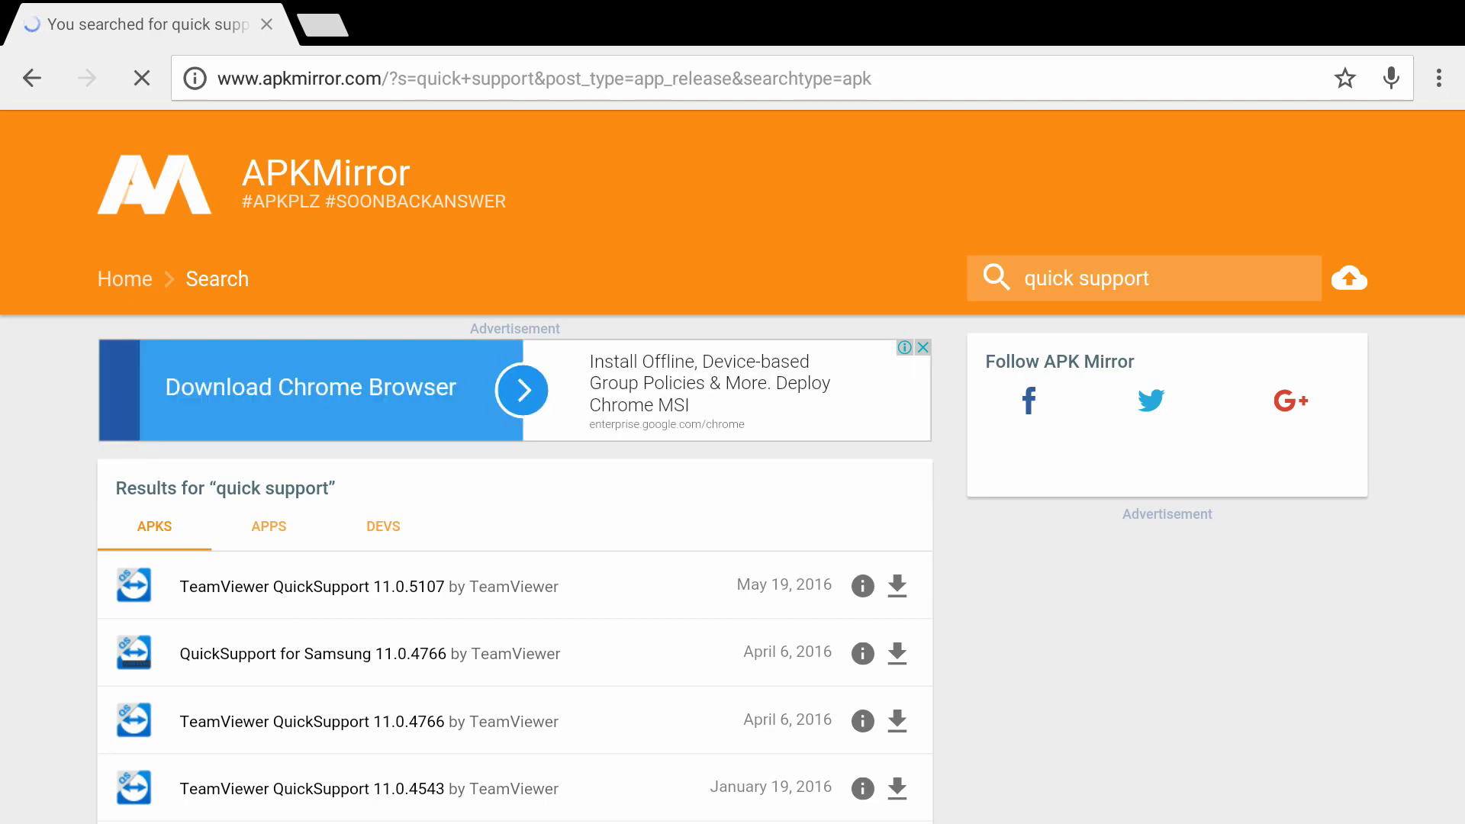
Scroll the TeamViewer QuickSupport 11.0.5107 page down to its 10.47 MB file details.
scroll(515, 457, "down", 4)
scroll(516, 458, "down", 3)
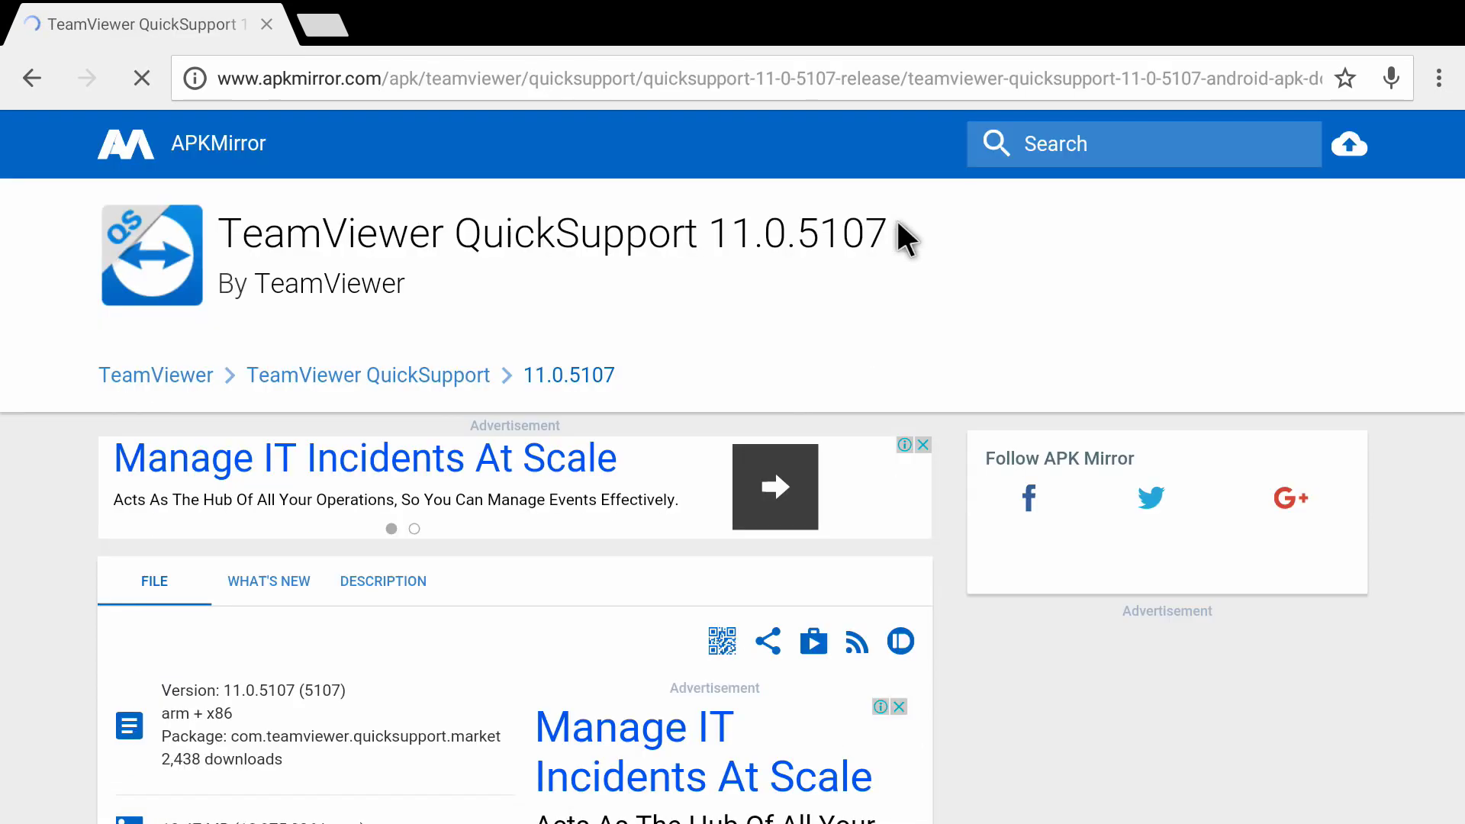
scroll(898, 223, "down", 1)
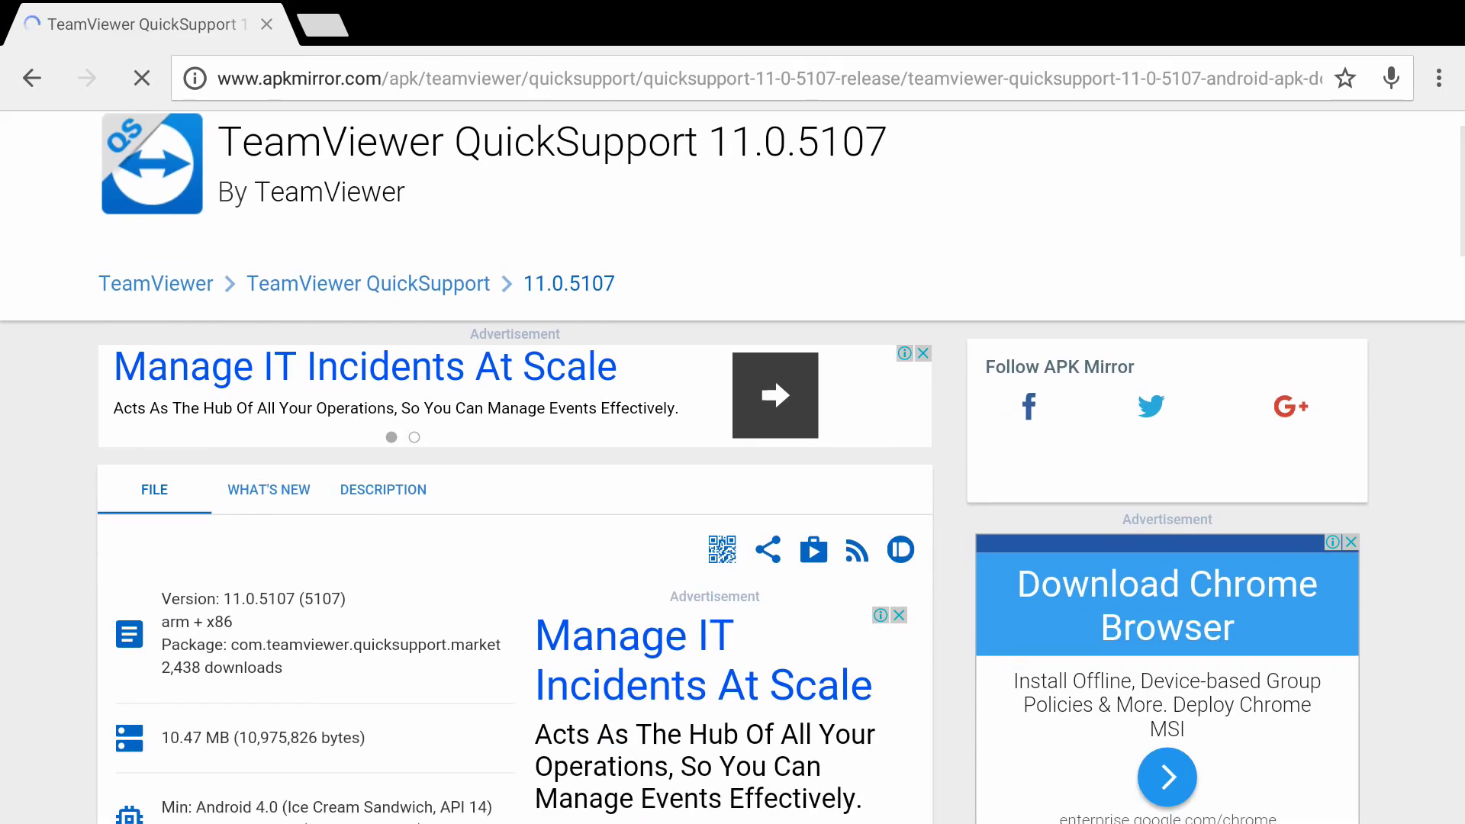
scroll(733, 467, "down", 3)
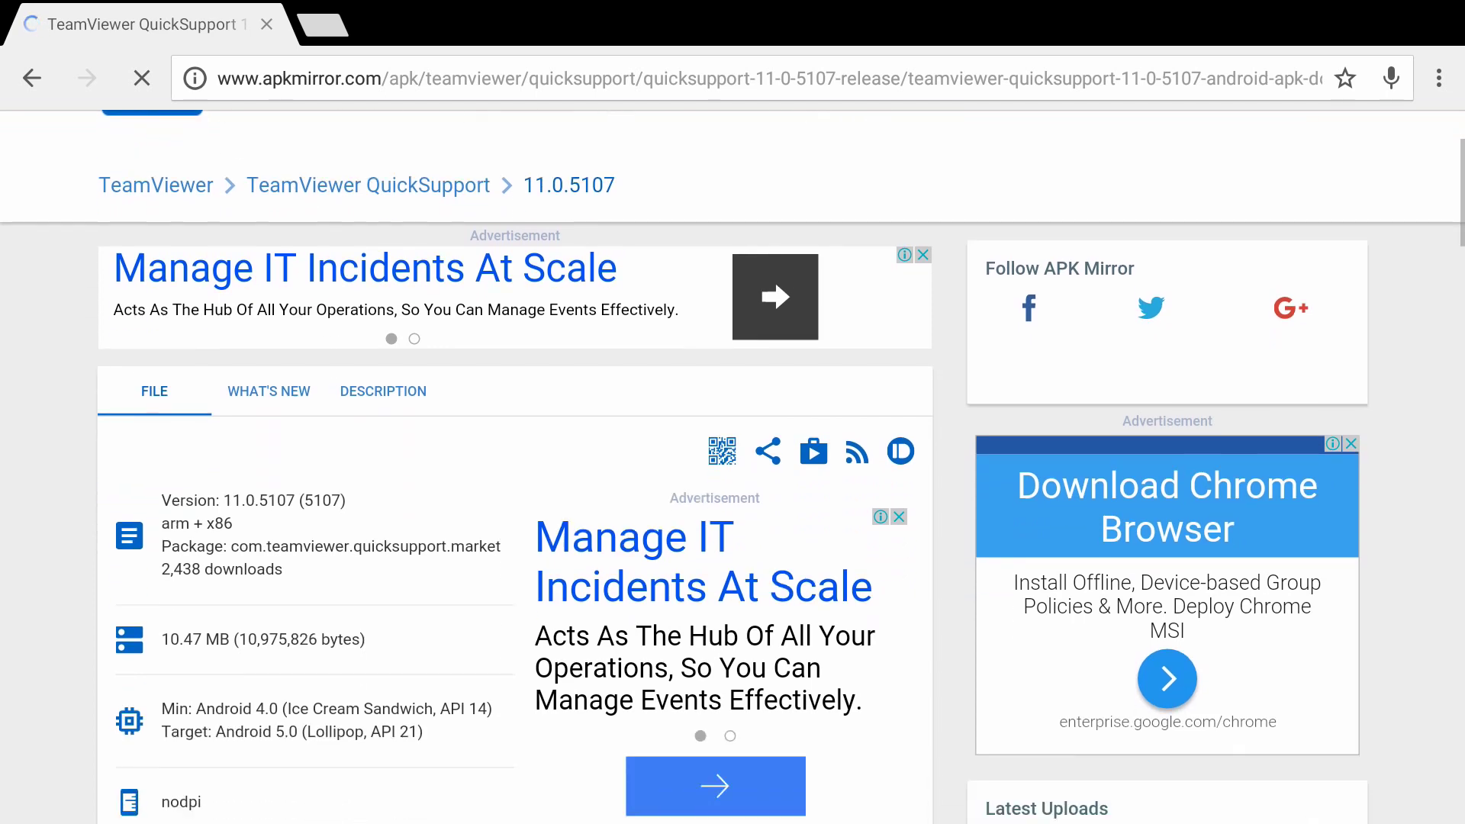
scroll(733, 467, "down", 5)
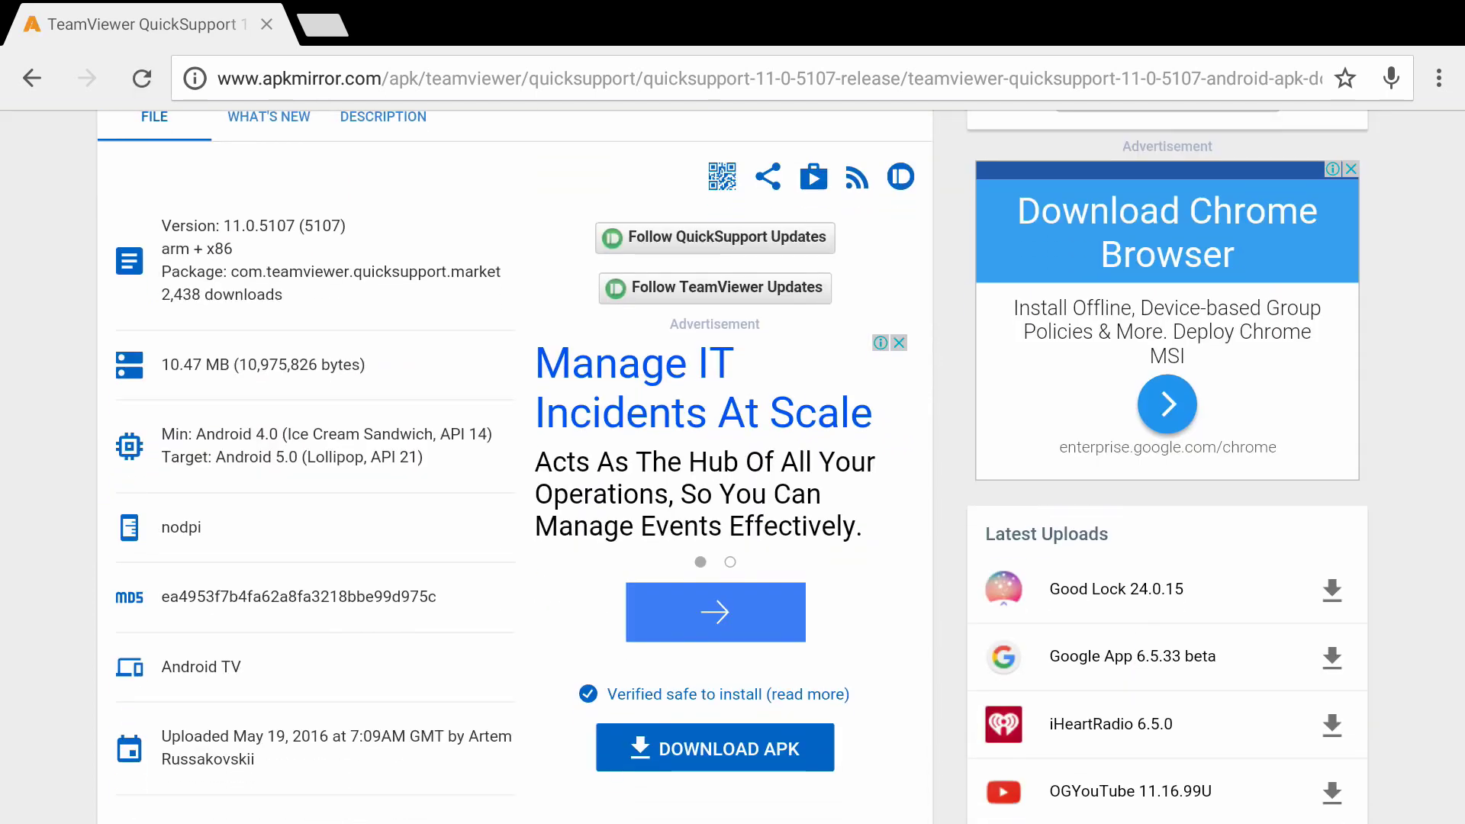
Download the QuickSupport APK using ES Downloader just once, then dismiss the completion message.
left_click(725, 754)
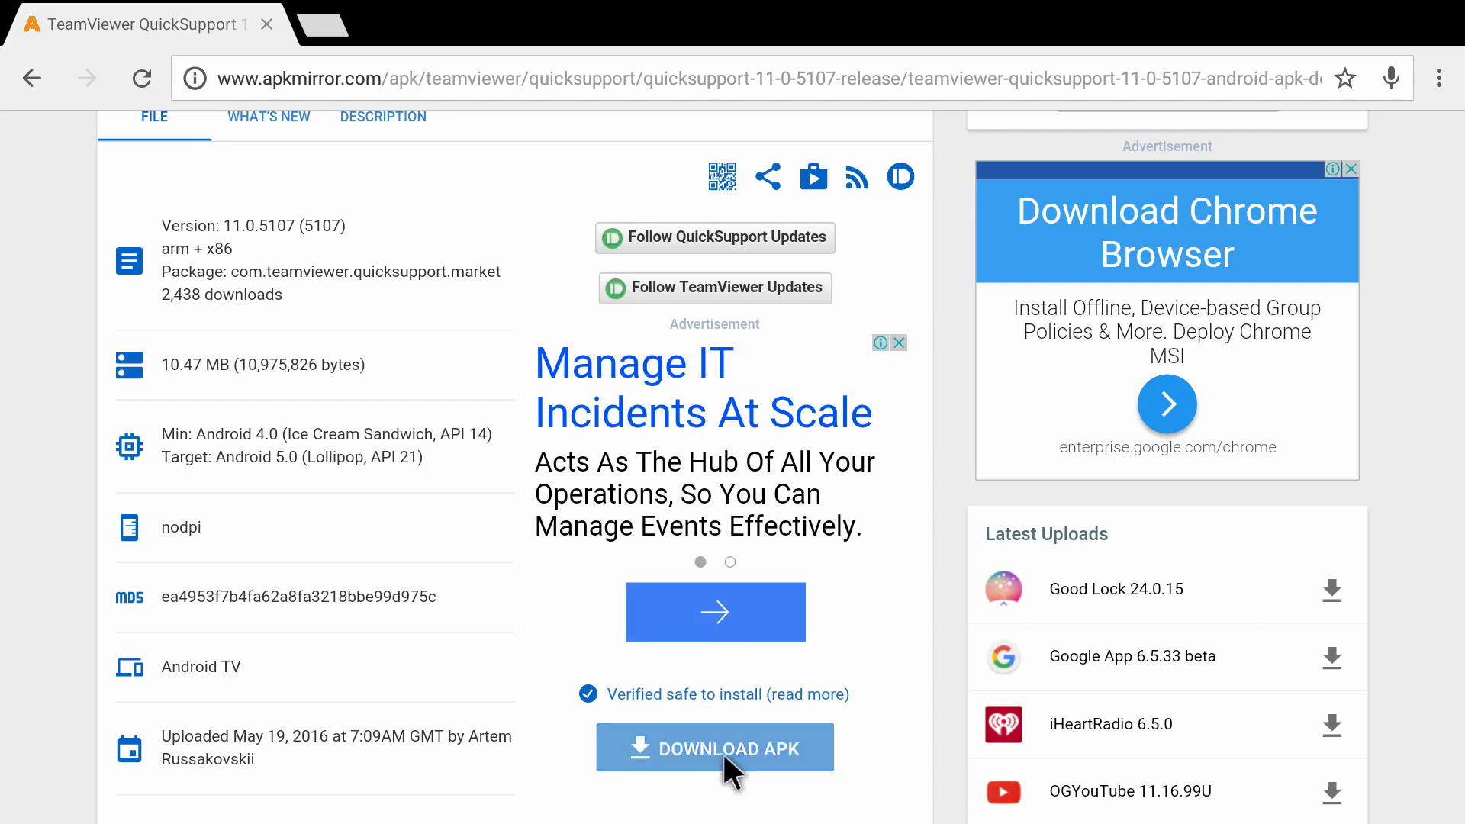
left_click(724, 752)
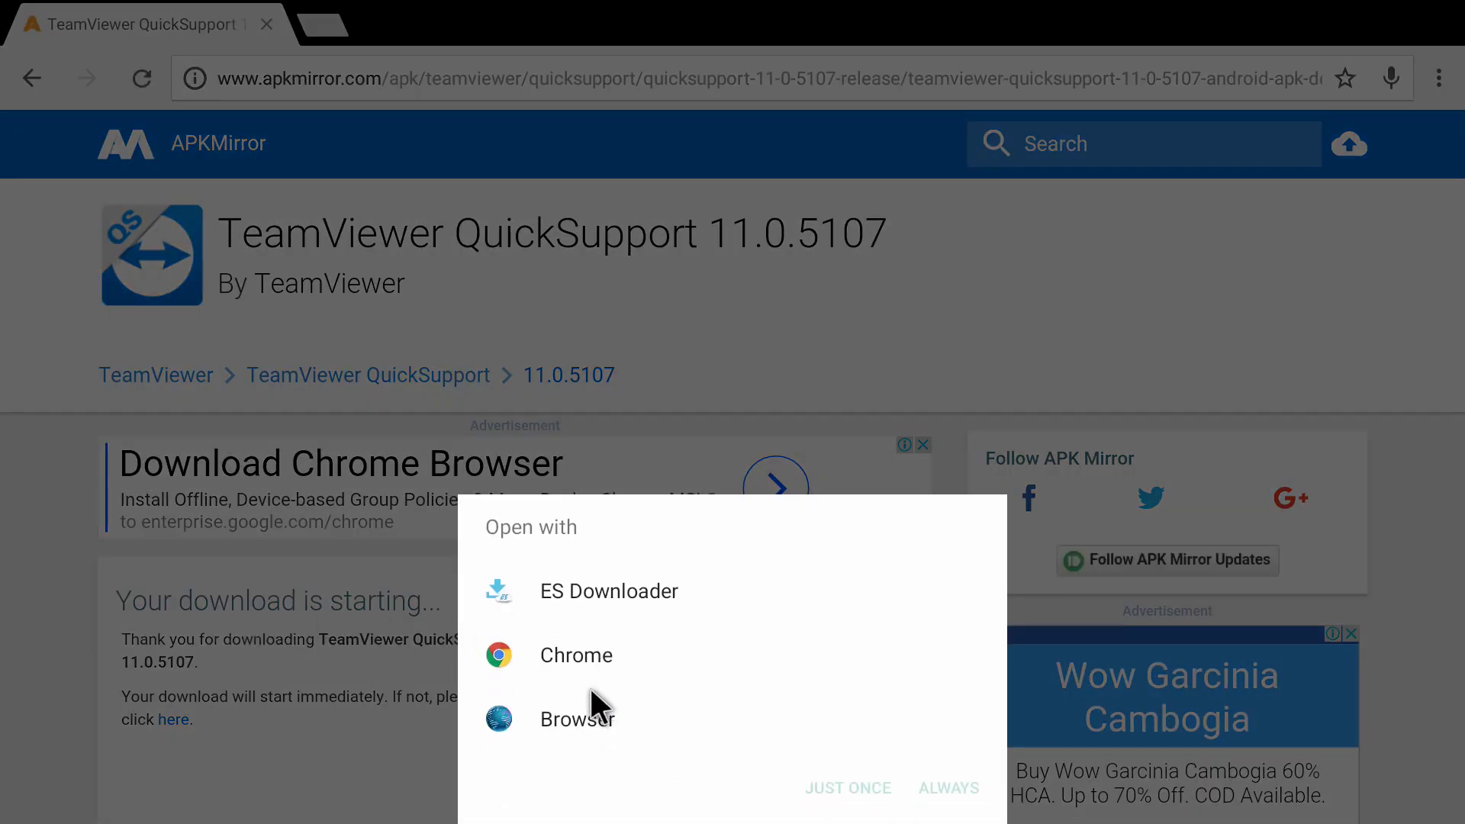
left_click(624, 589)
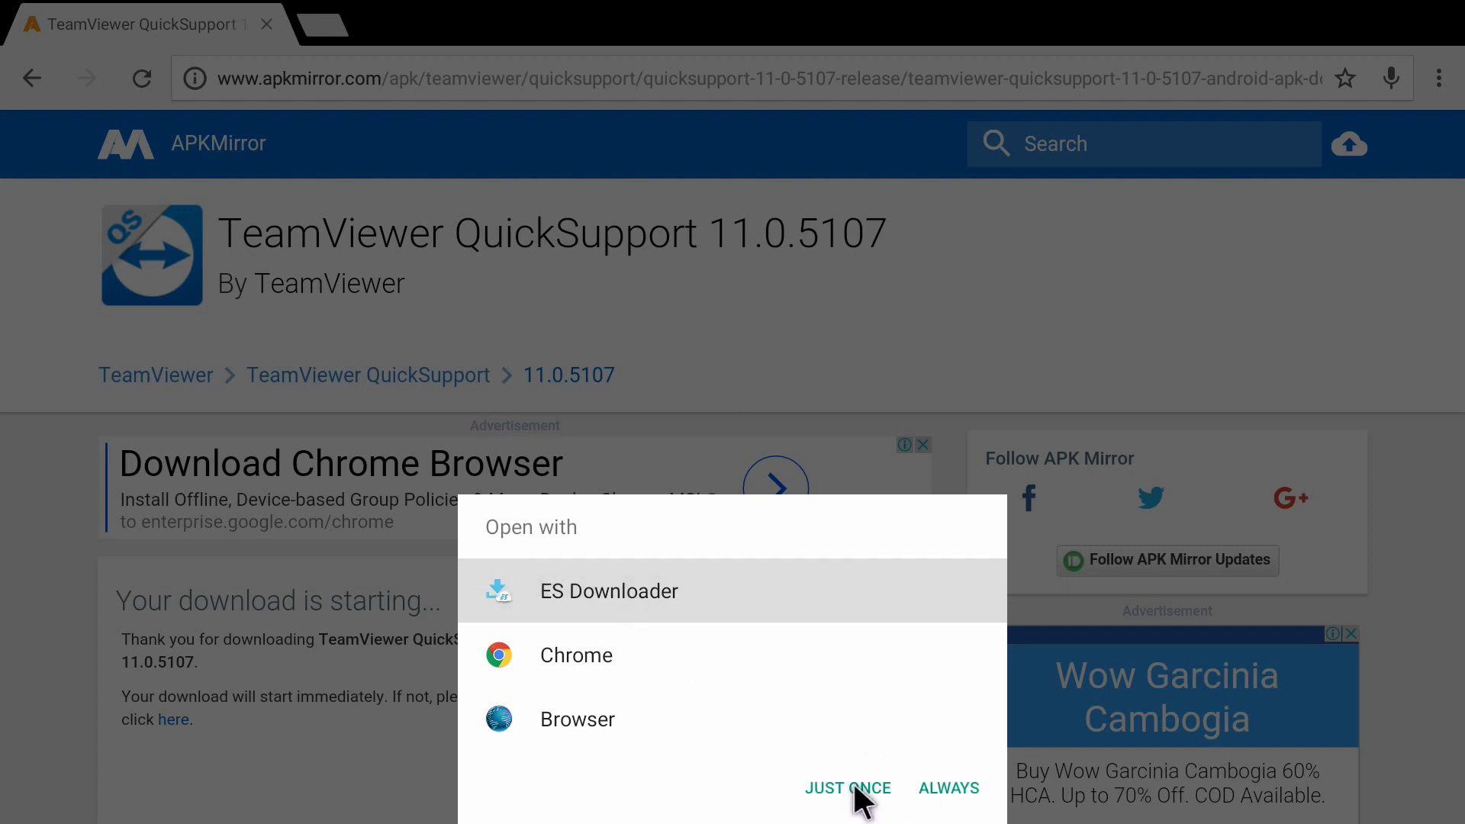
left_click(828, 786)
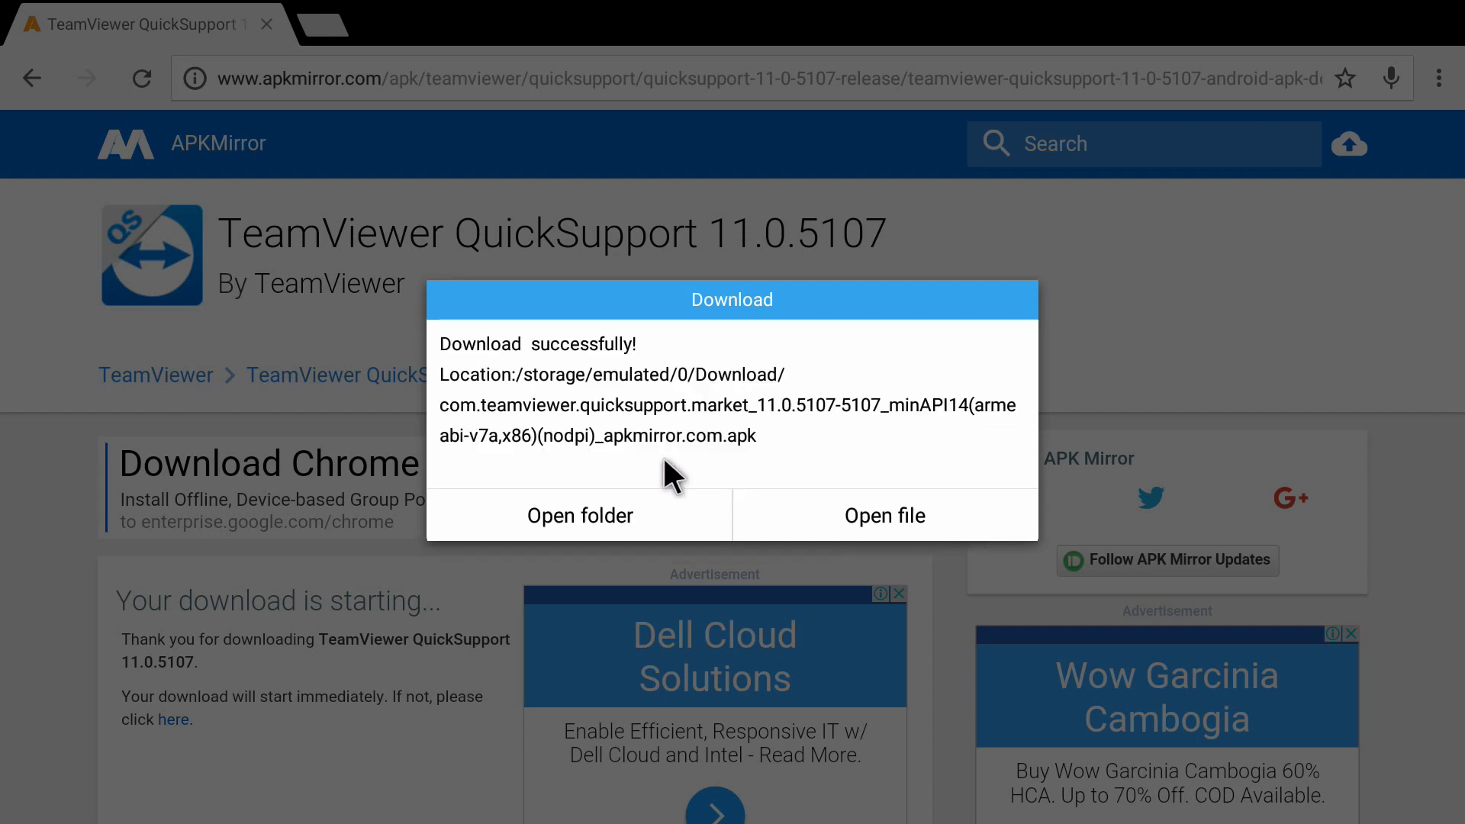
key("Escape")
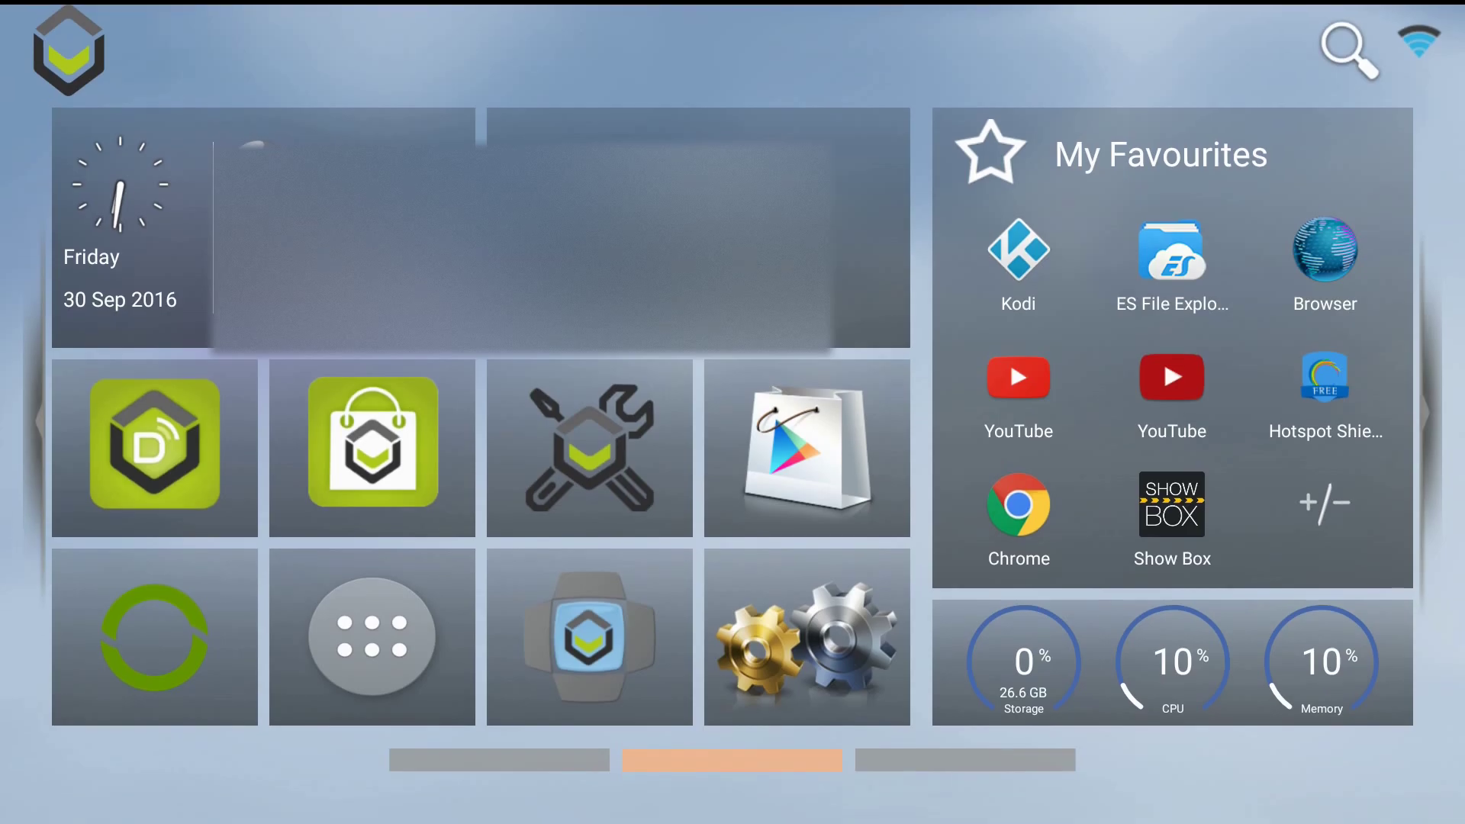
Launch ES File Explorer from the My Favourites row.
key("Right")
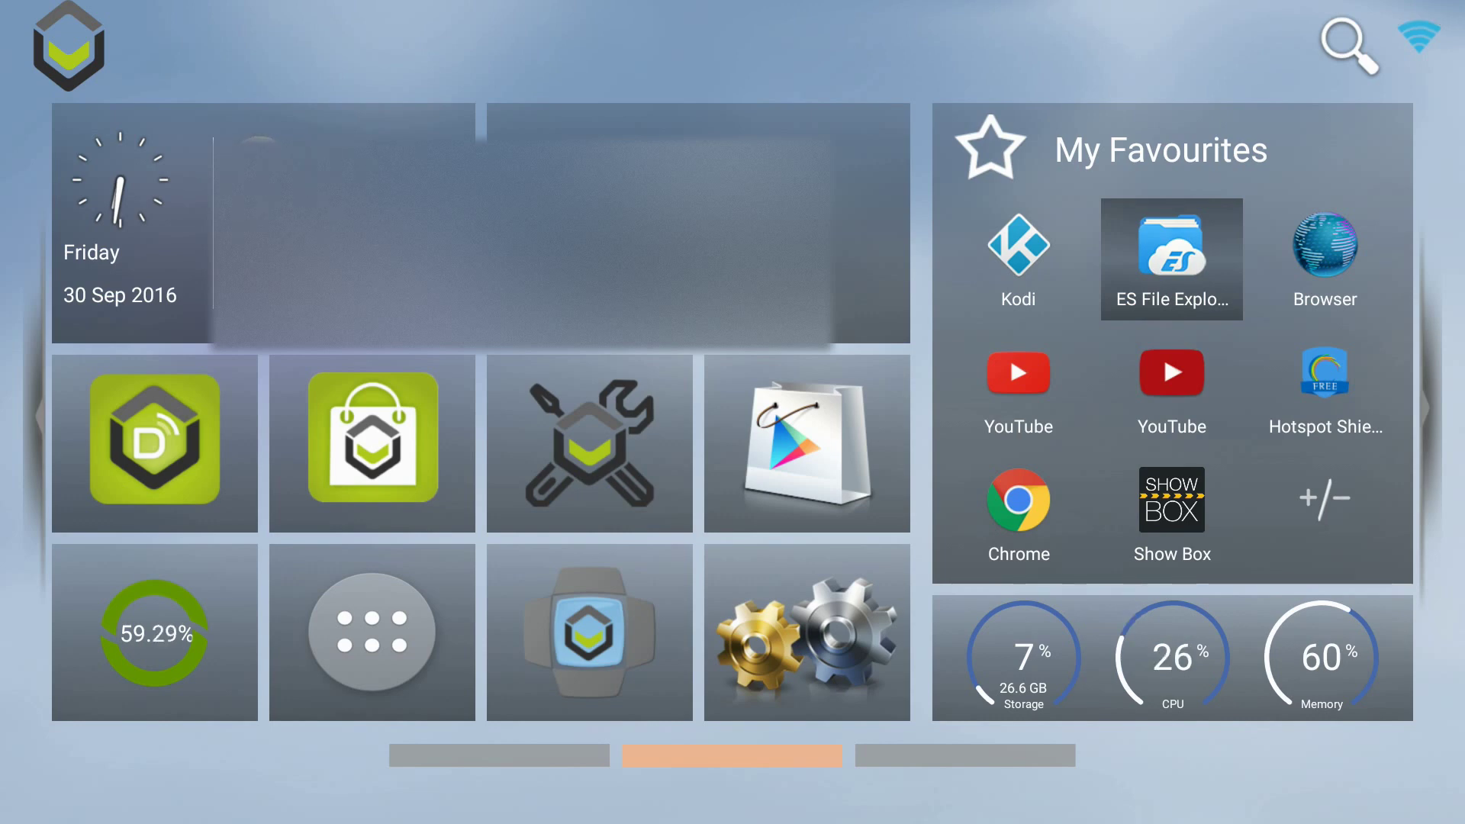
key("Down")
key("Up")
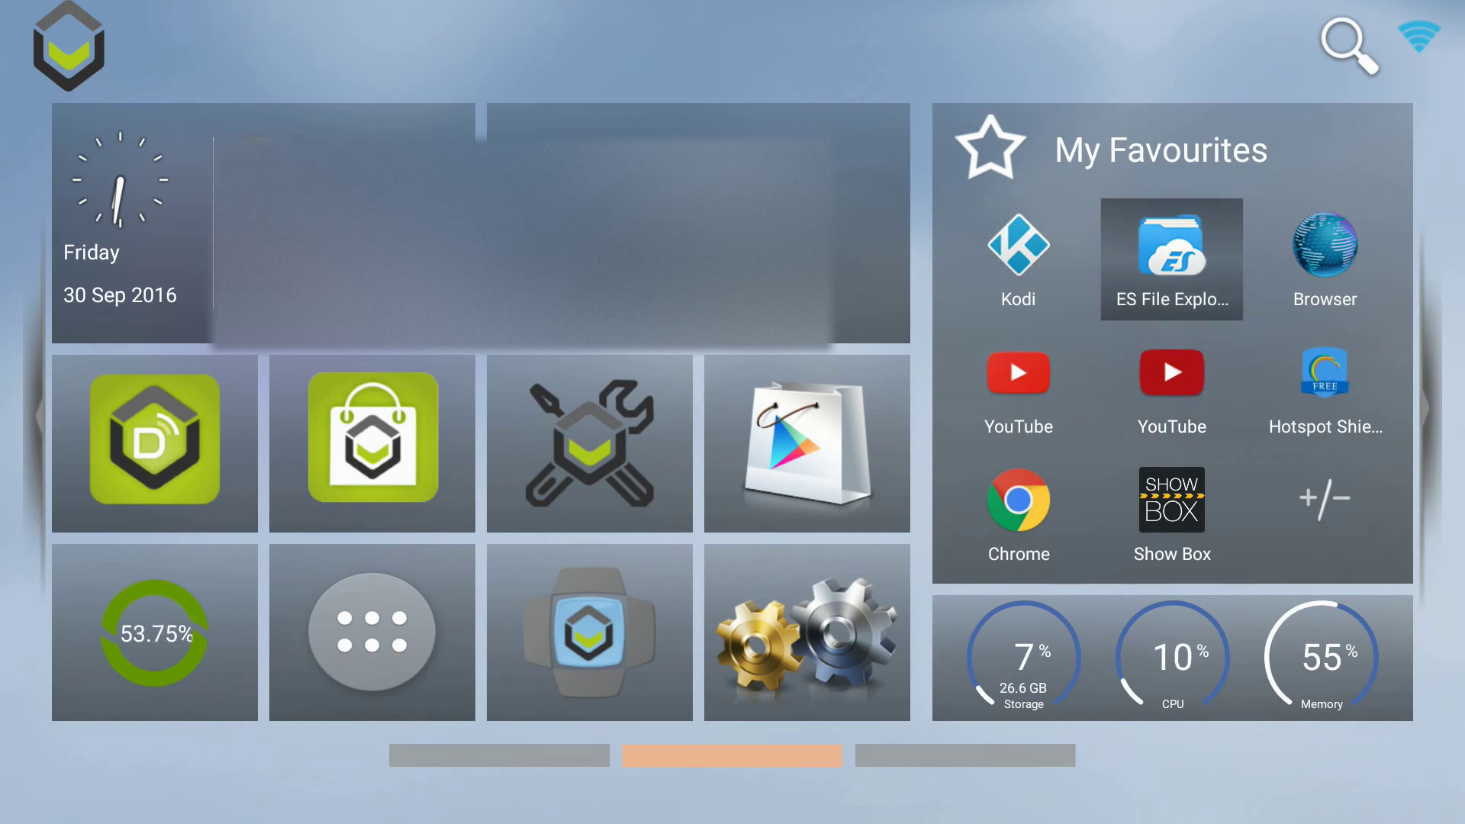
key("Return")
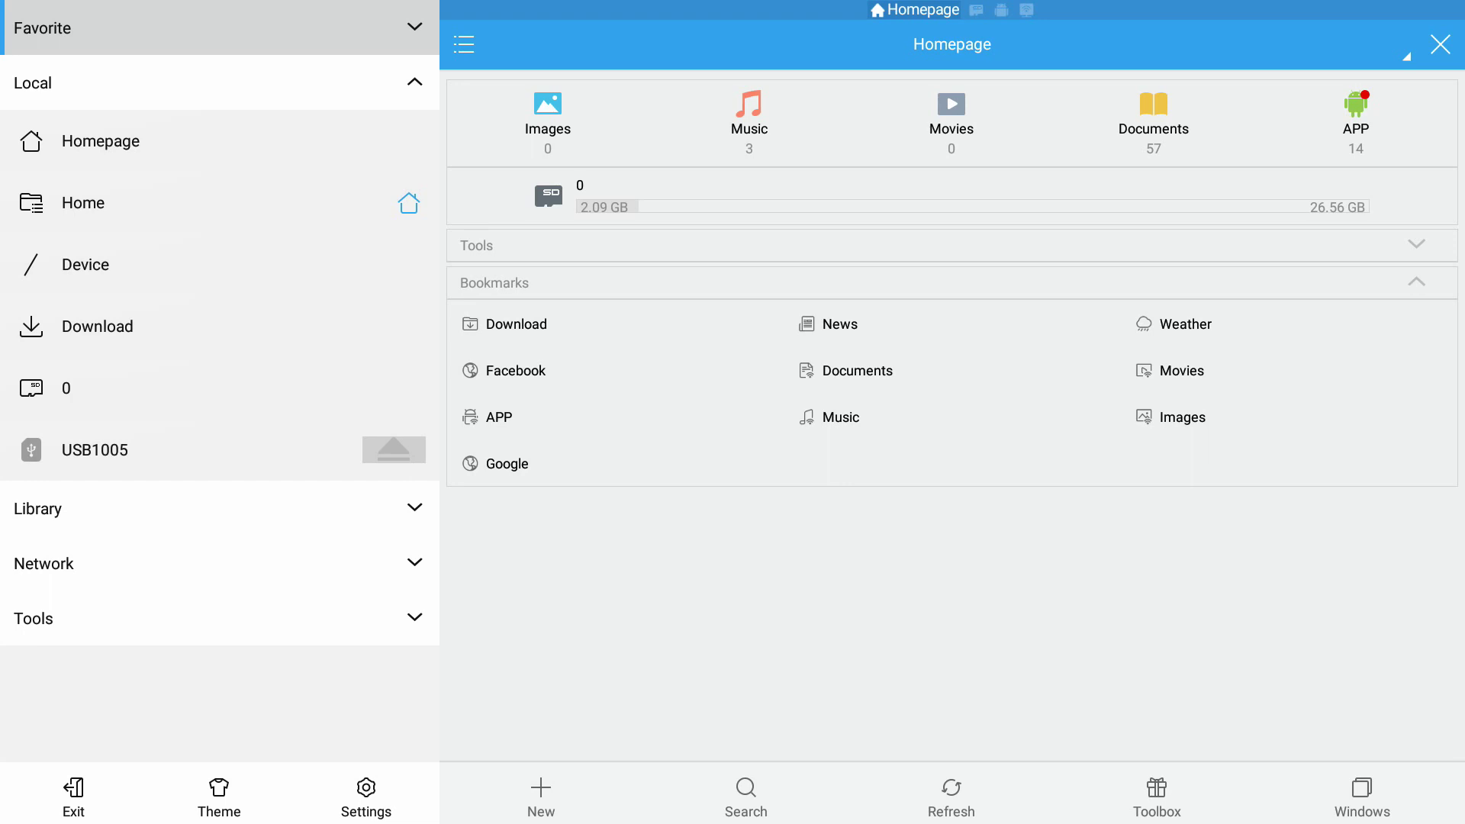
Open the TeamViewer QuickSupport APK in the Download folder and choose Install.
left_click(279, 96)
left_click(279, 95)
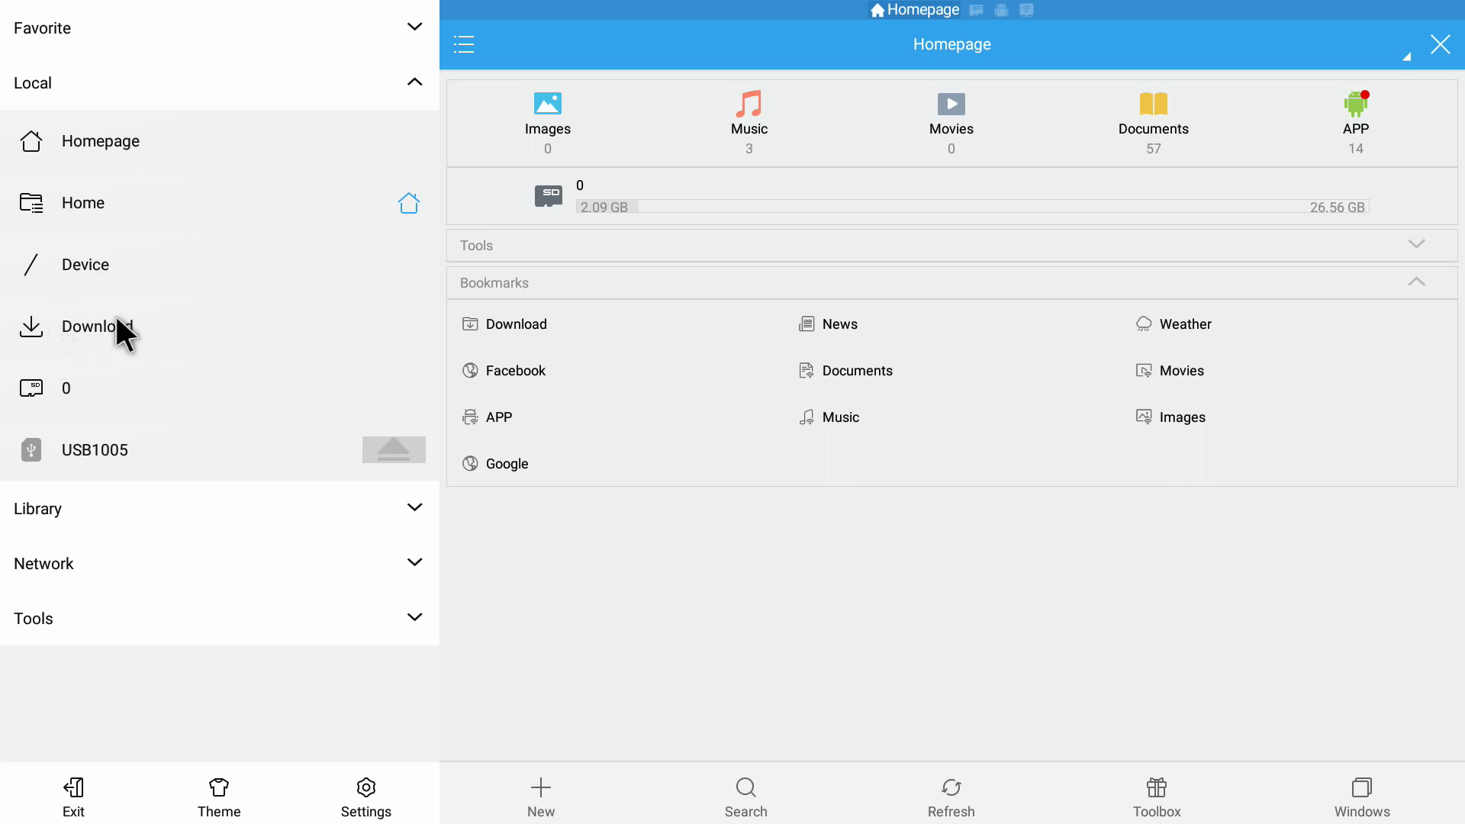
left_click(115, 339)
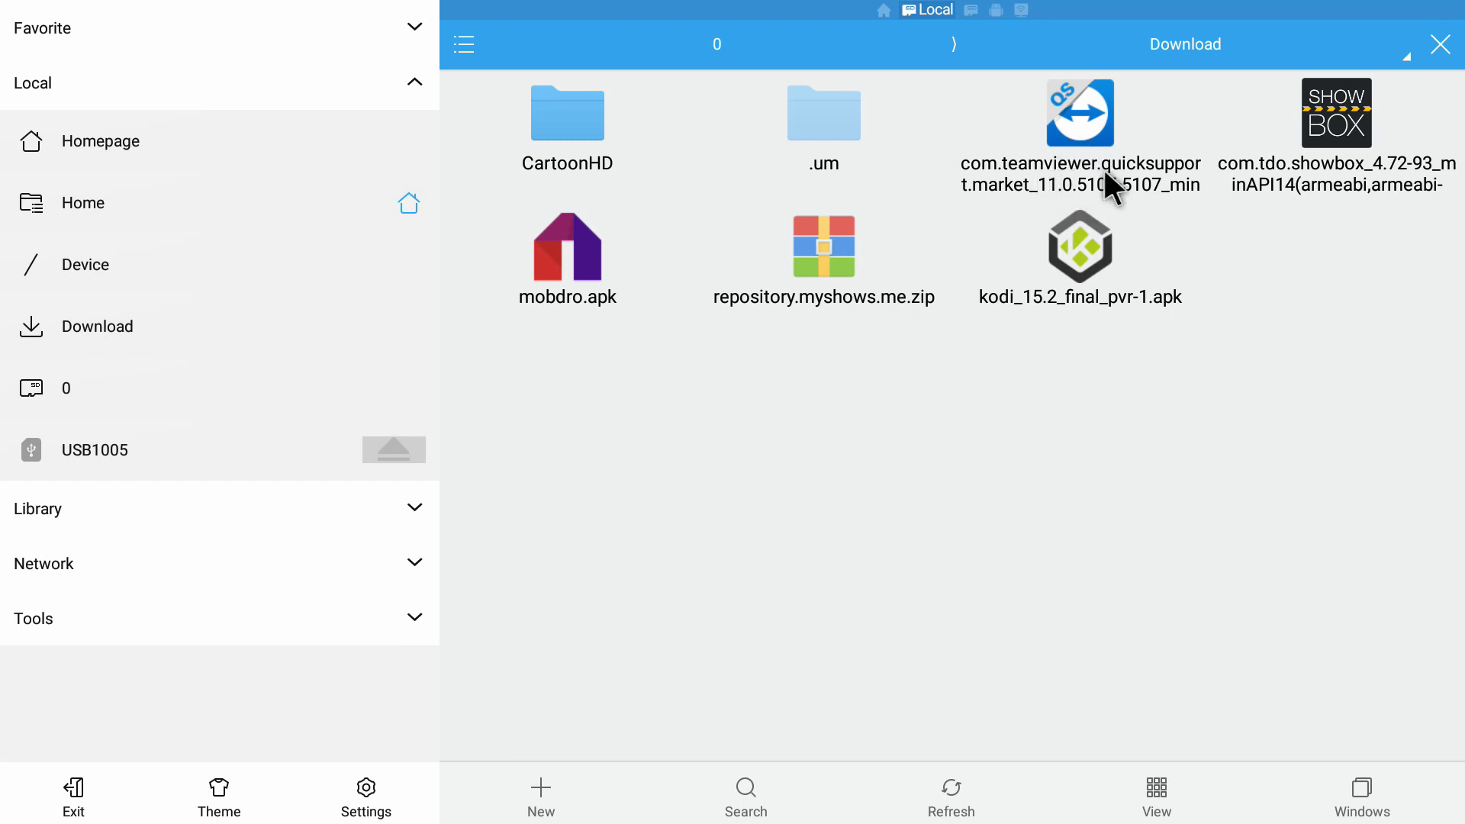
left_click(1084, 114)
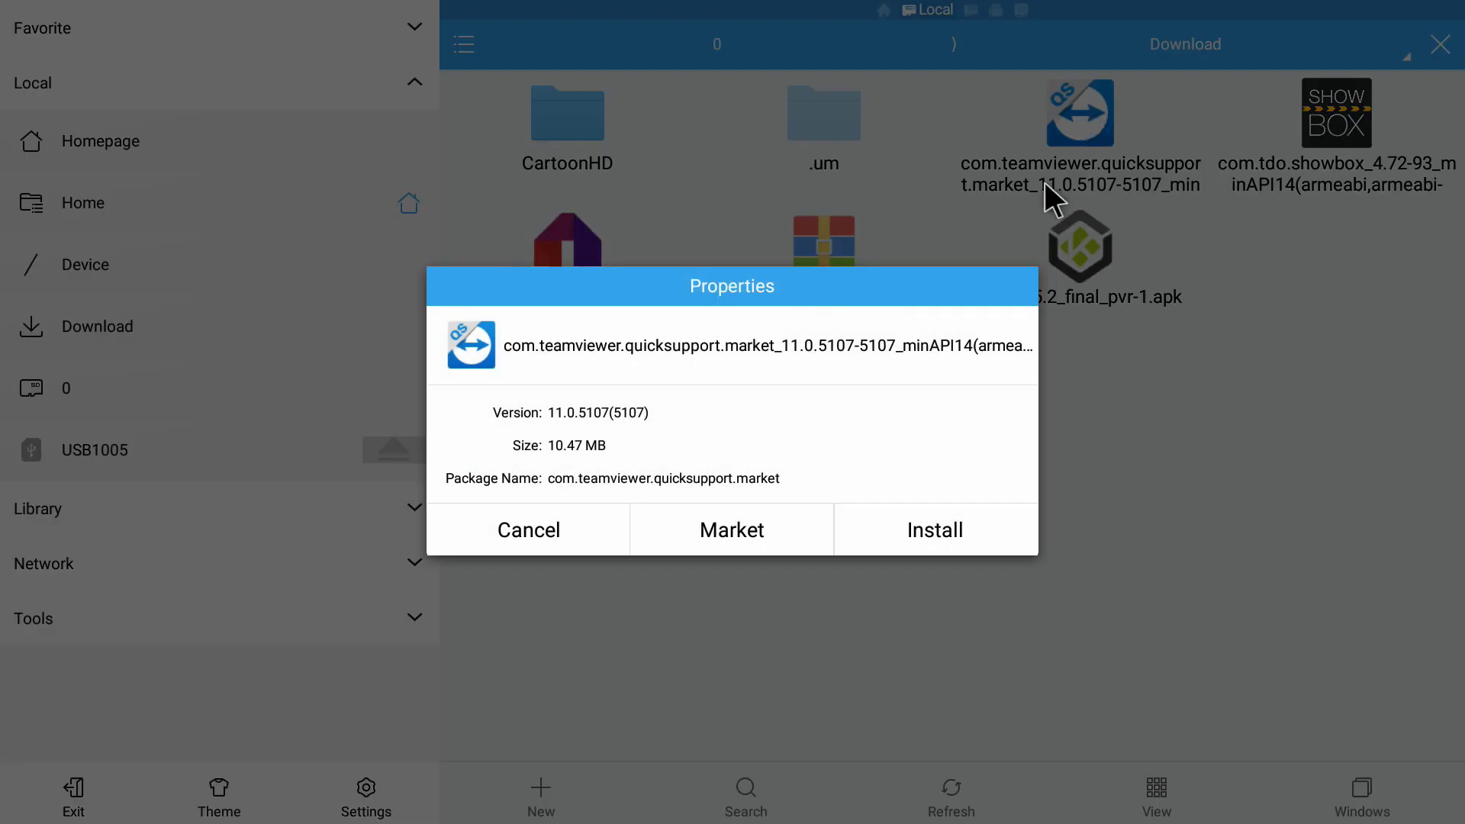
left_click(910, 525)
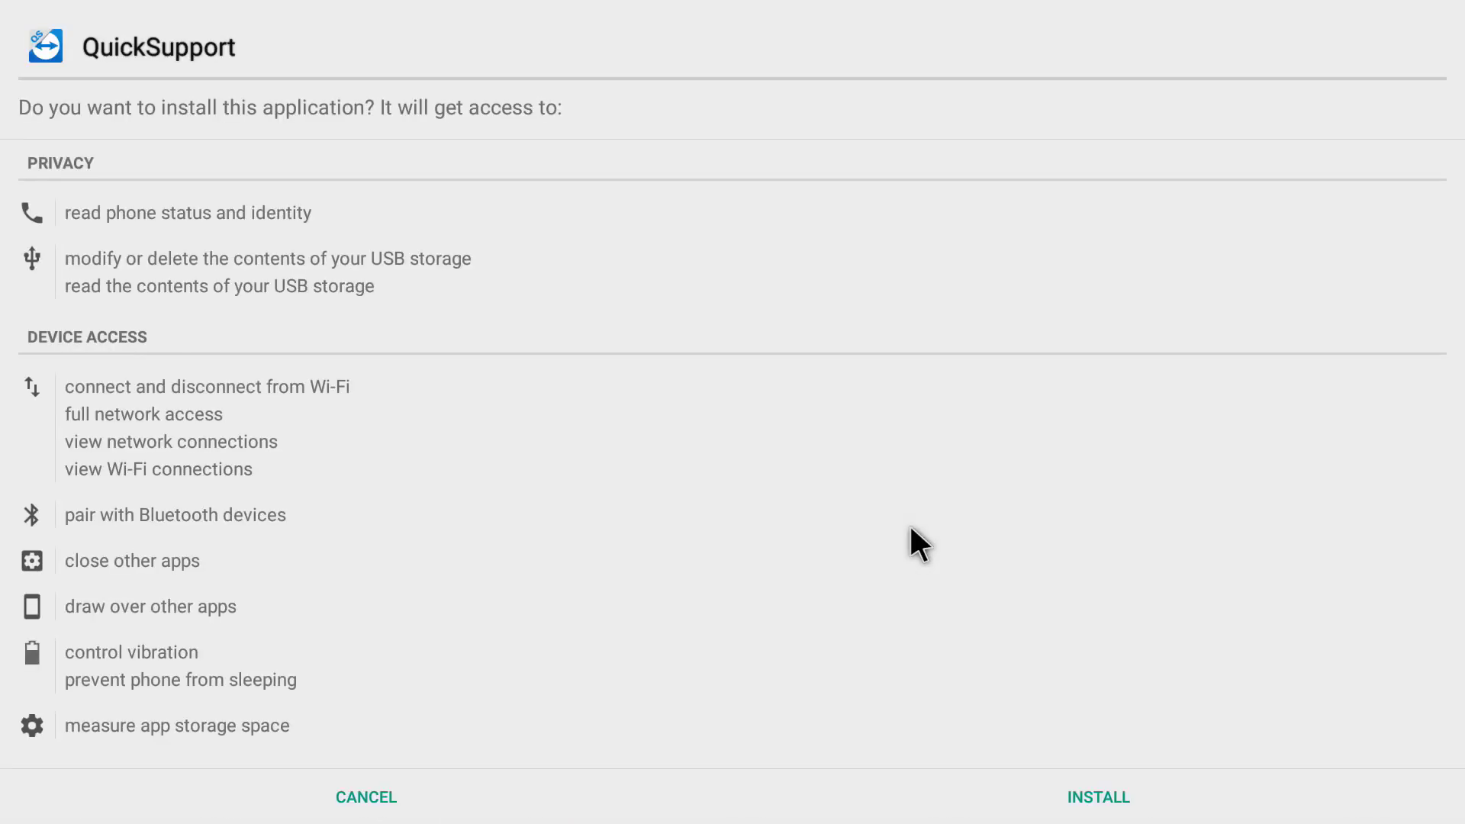
Accept the permissions to install QuickSupport, then finish with DONE.
left_click(1098, 800)
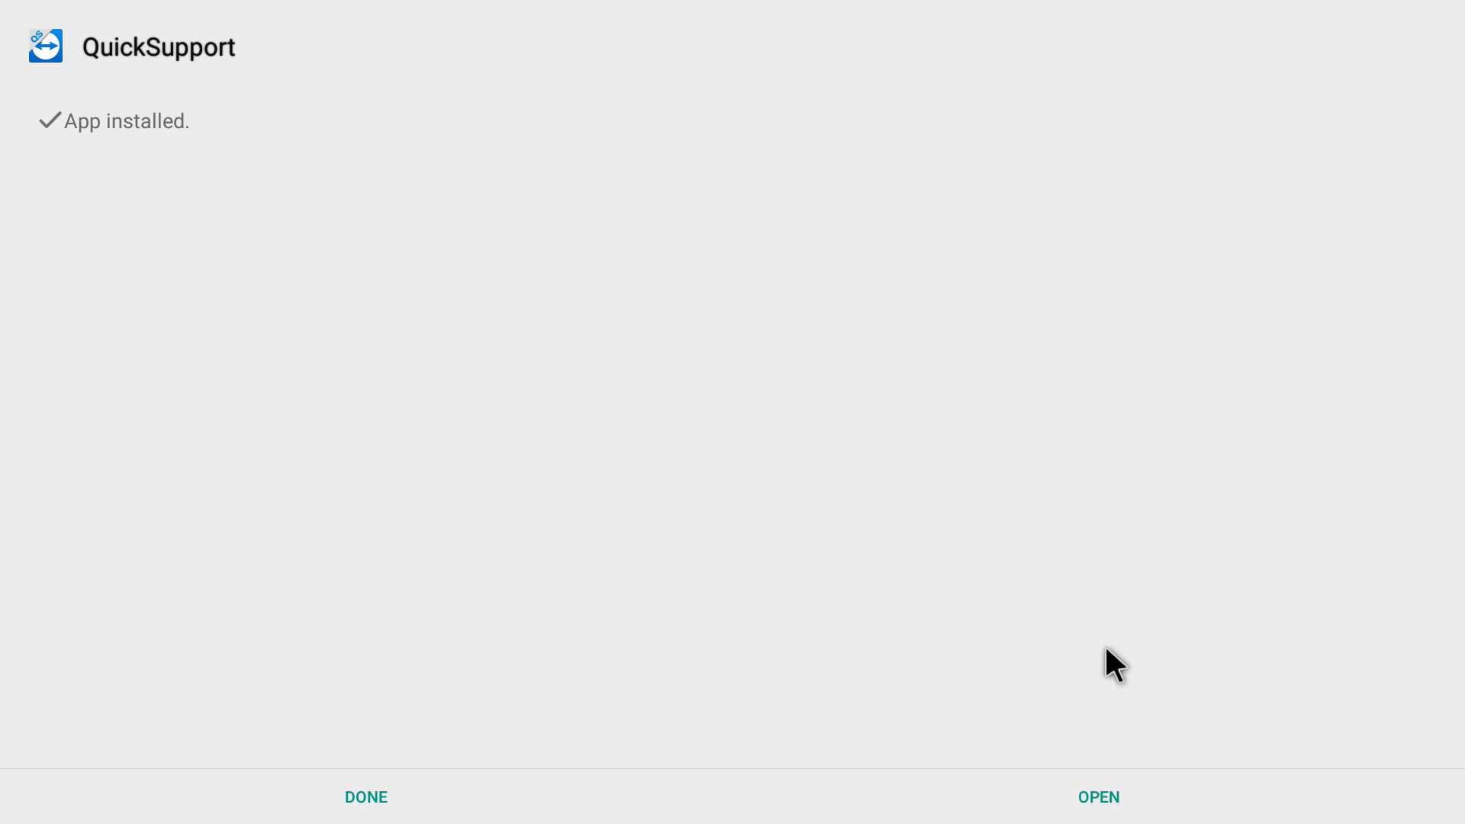
left_click(366, 798)
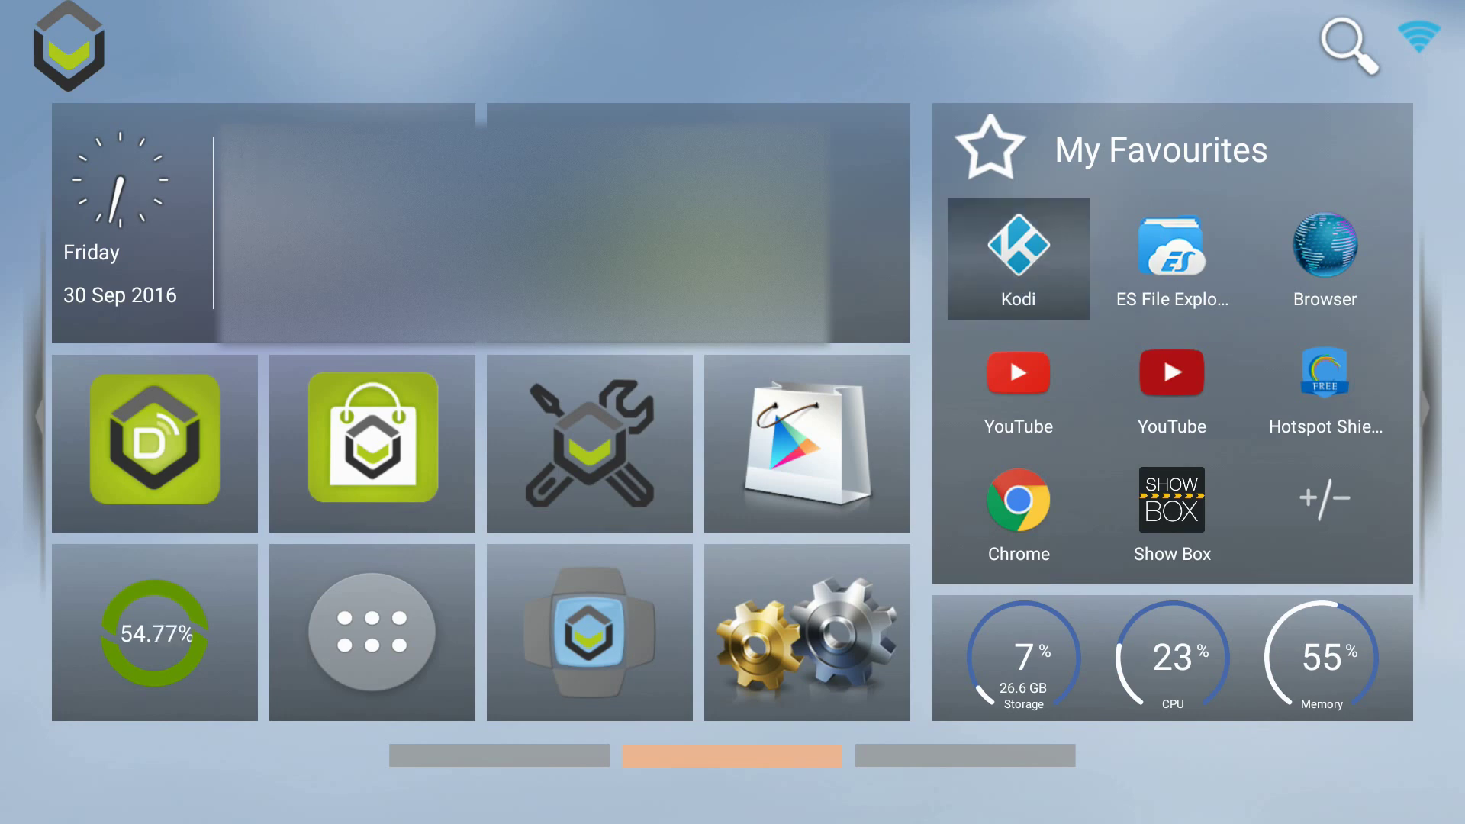
Open the all-apps grid and launch QuickSupport from its last row.
key("Down")
key("Right")
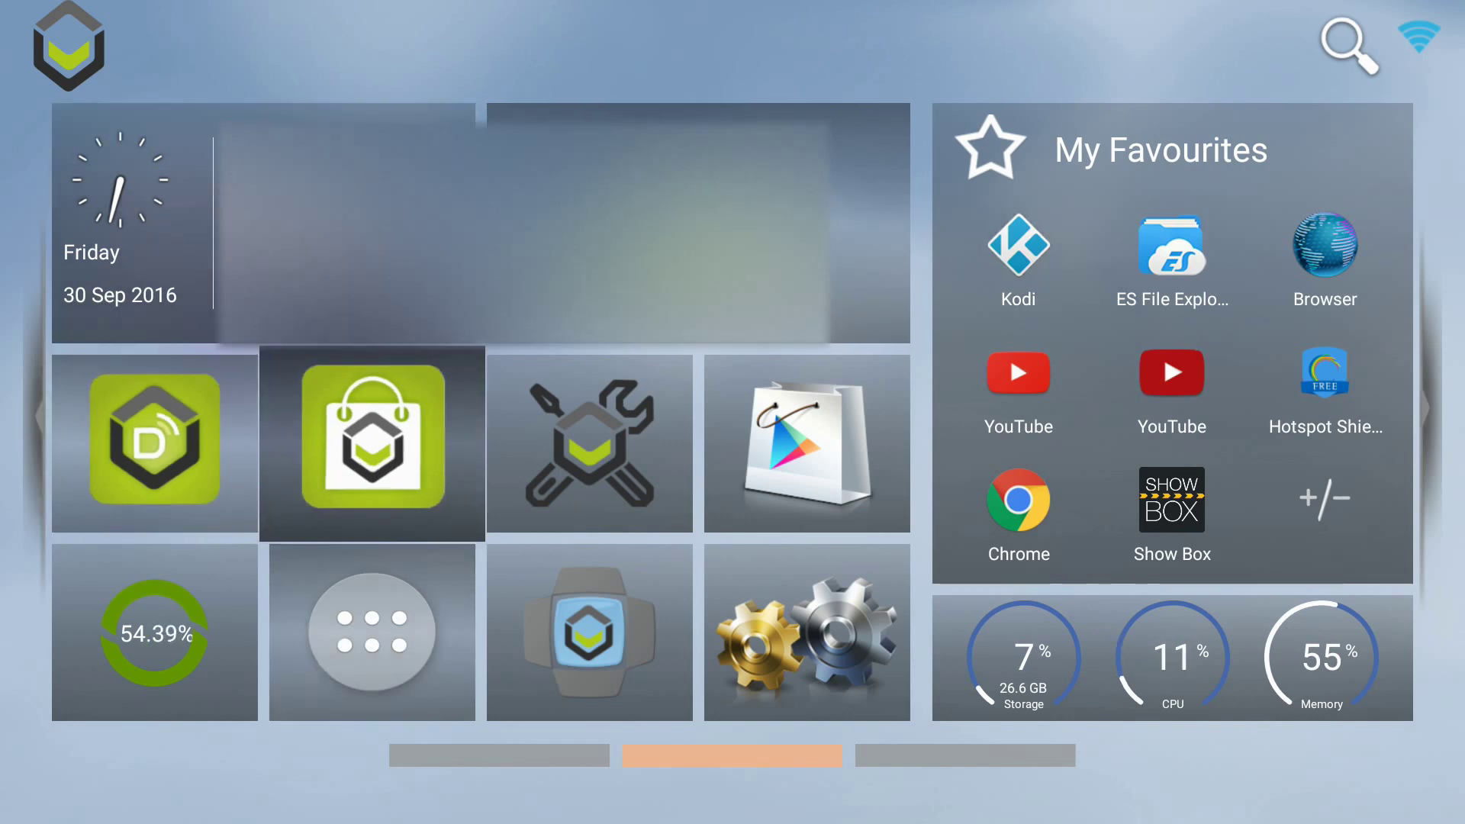
key("Down")
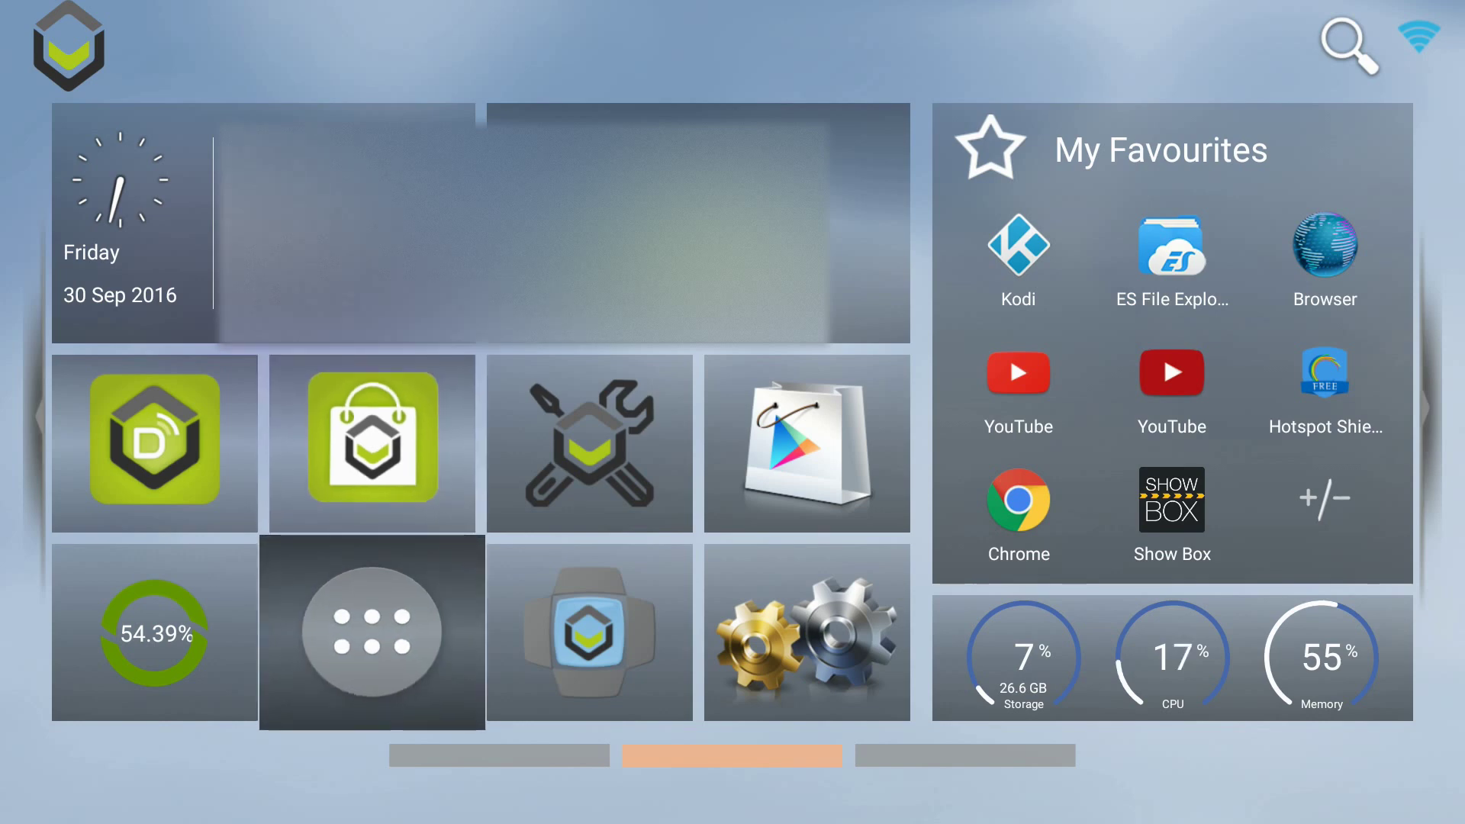
key("Return")
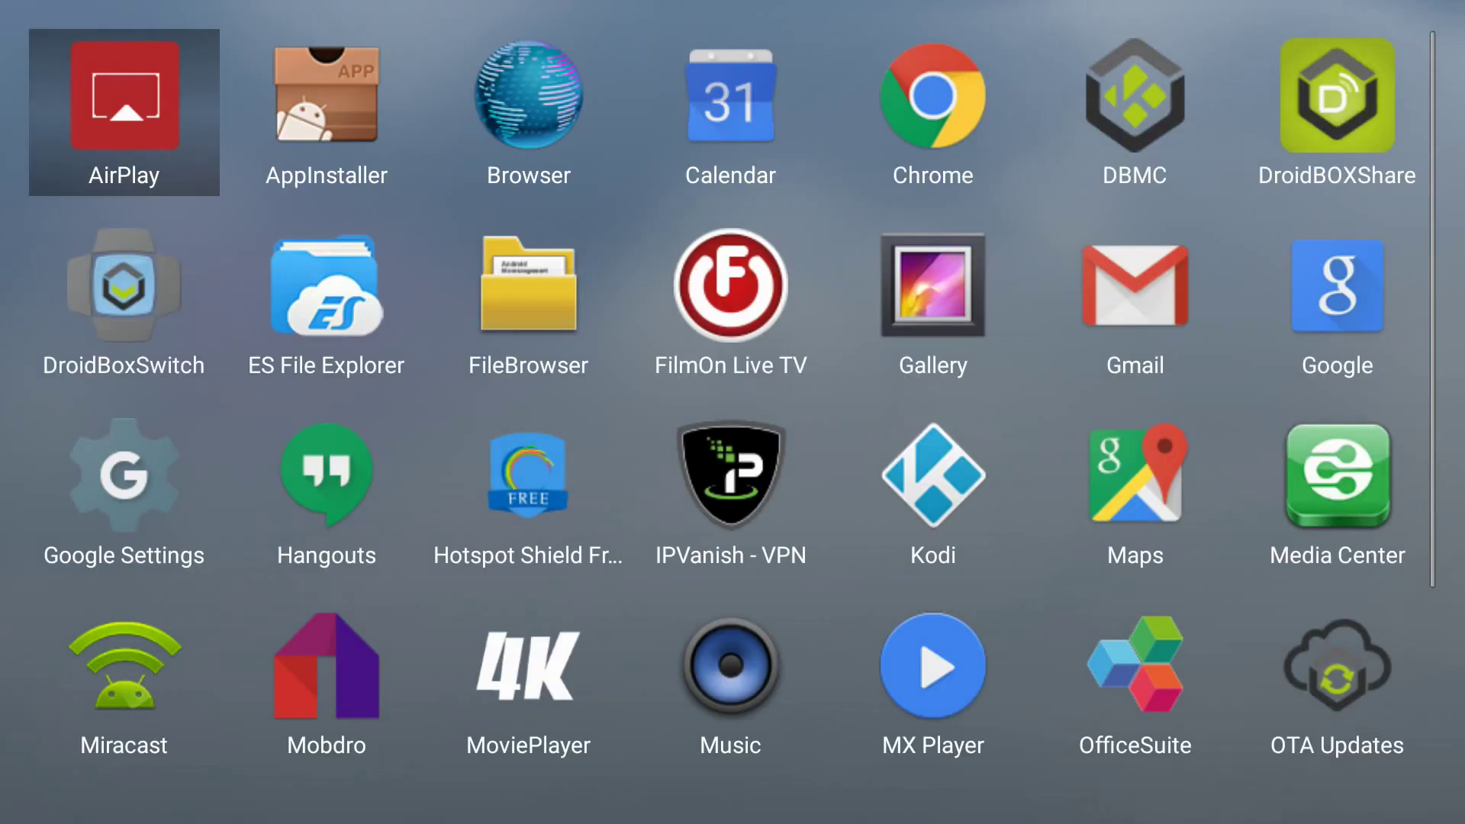
key("Down")
key("Down")
key("Down")
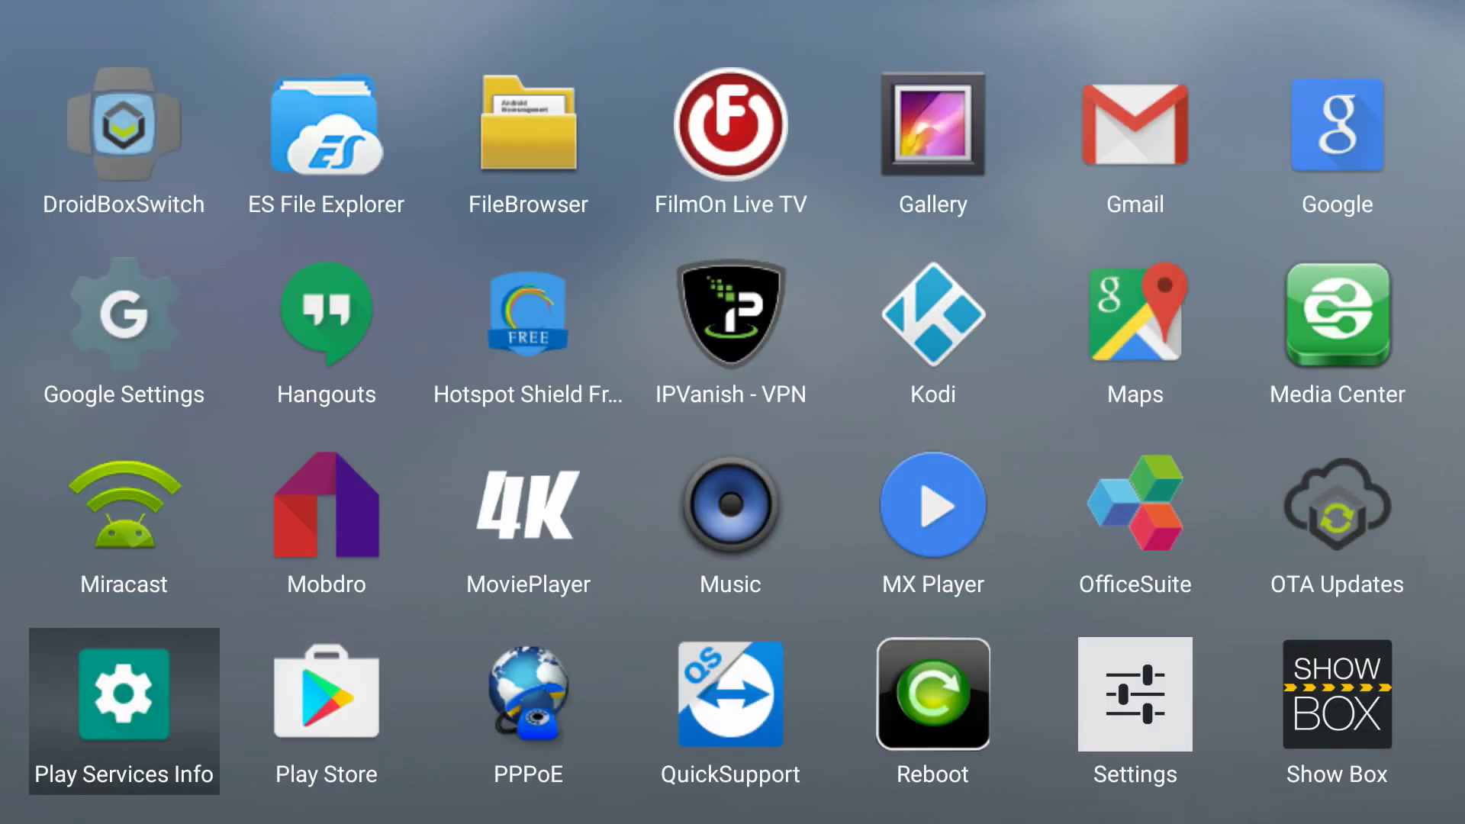
key("Down")
key("Up")
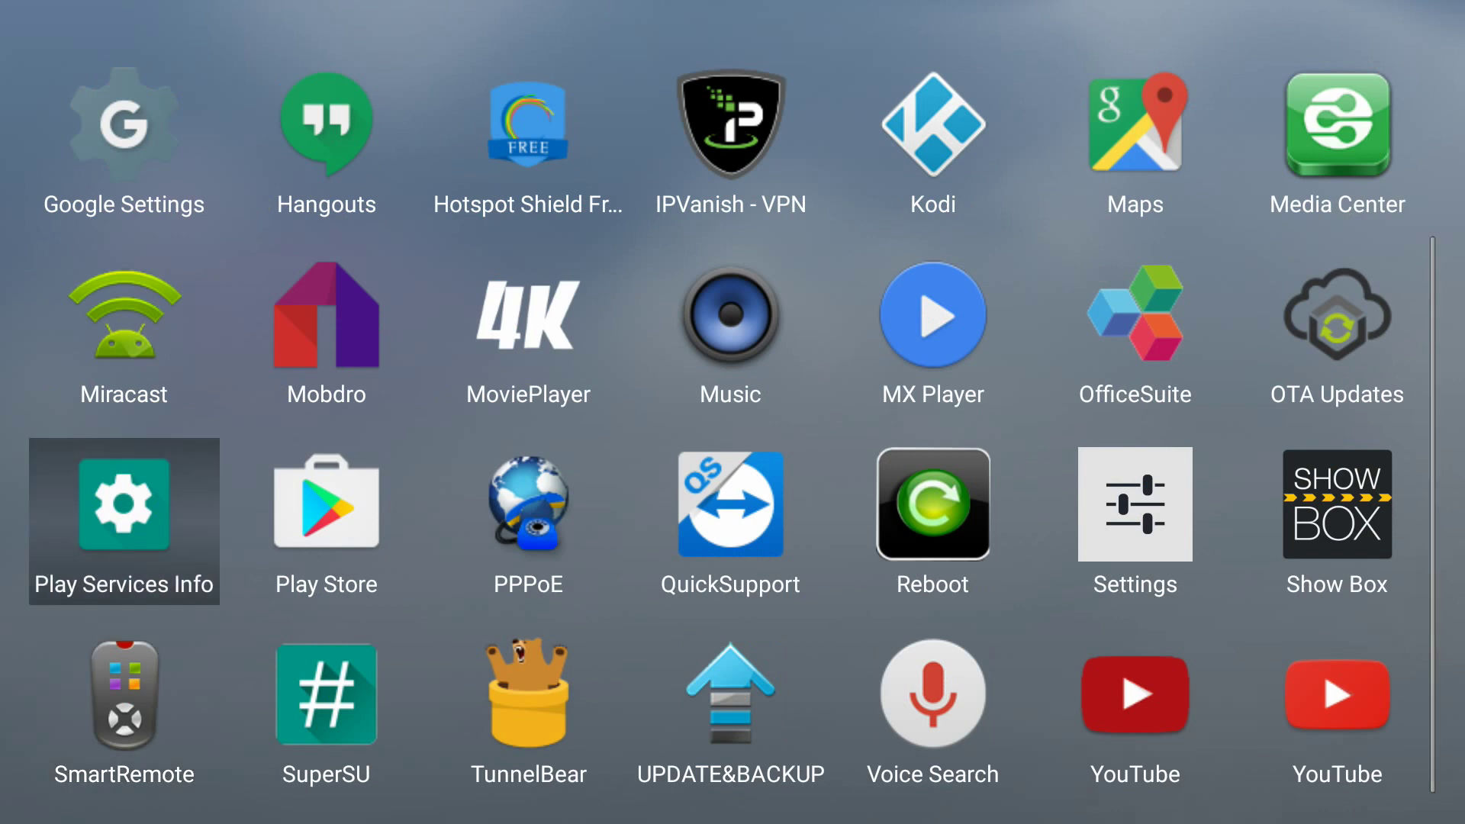
key("Right")
key("Right")
key("Right")
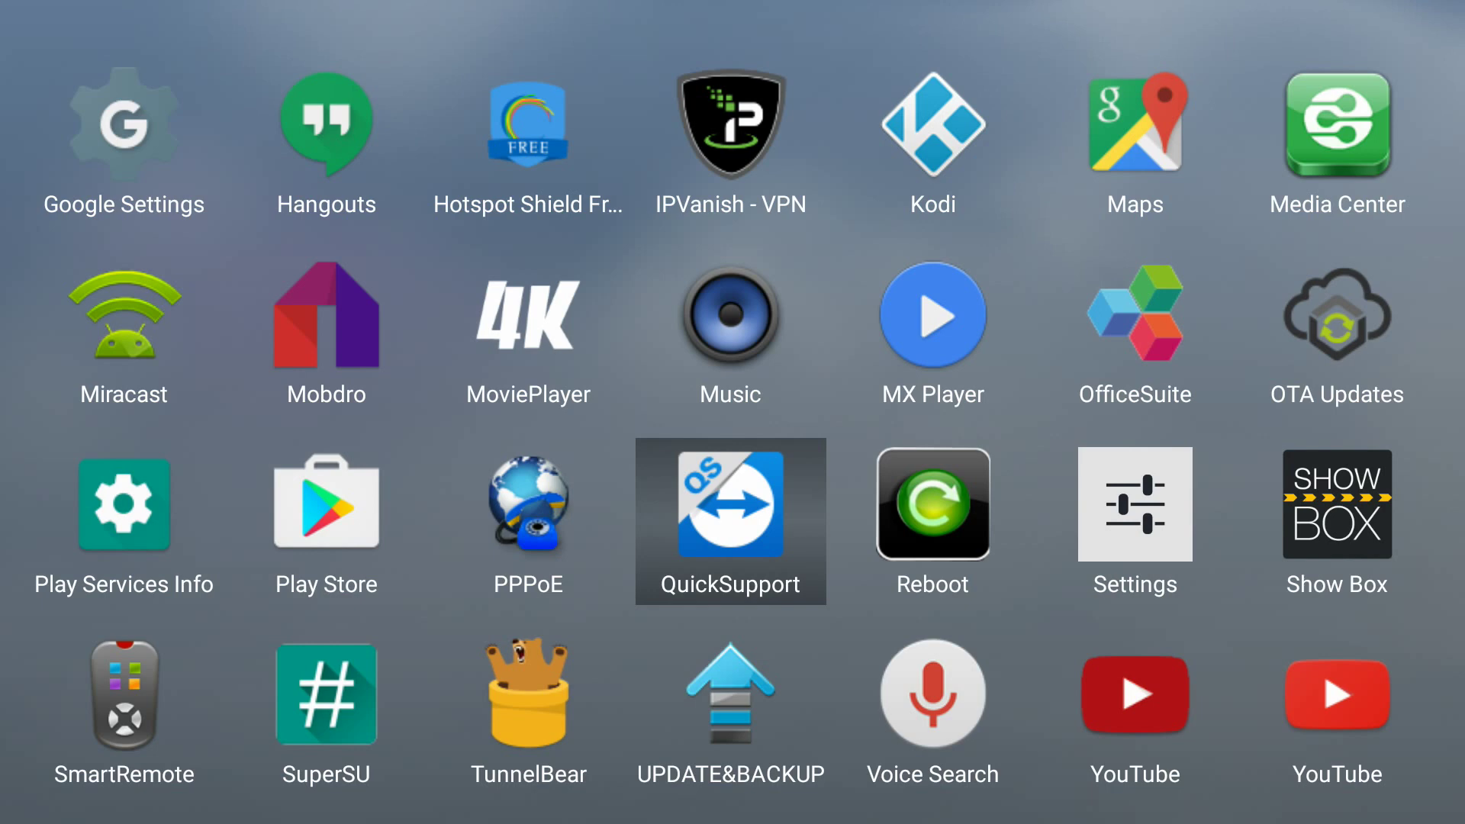
key("Return")
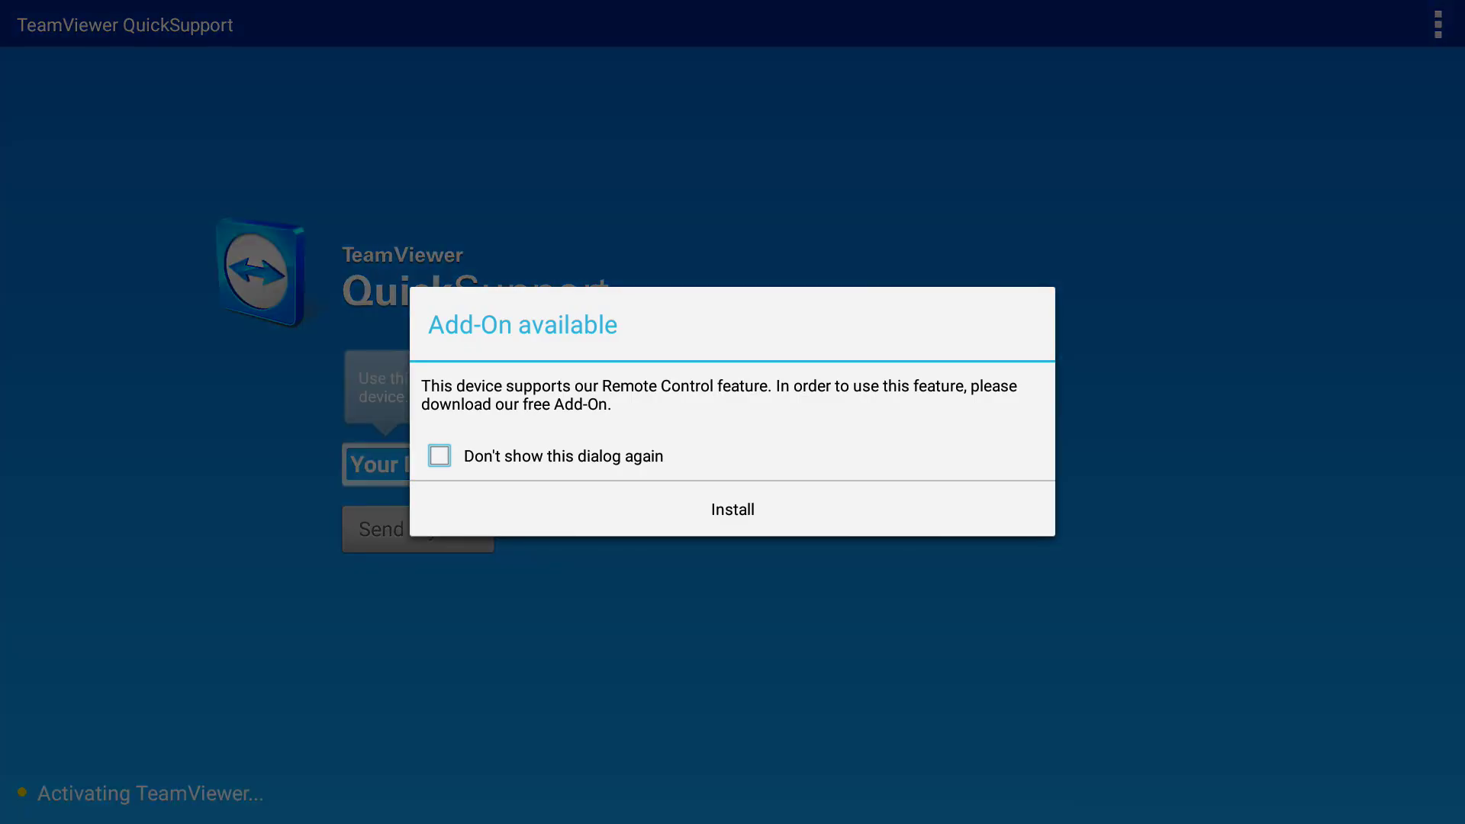
Install the free Remote Control Add-On and return to QuickSupport.
left_click(741, 505)
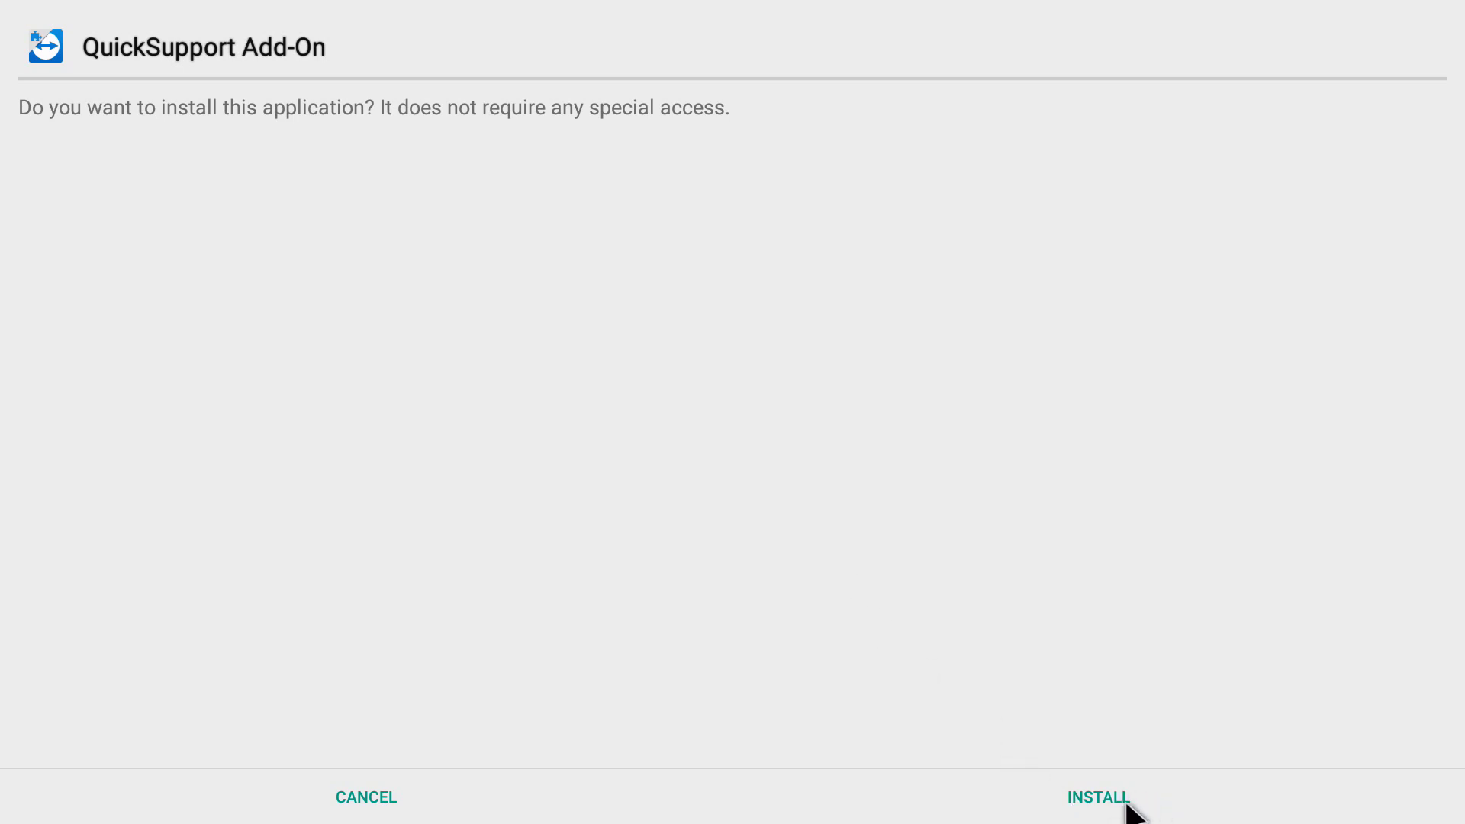
left_click(1100, 803)
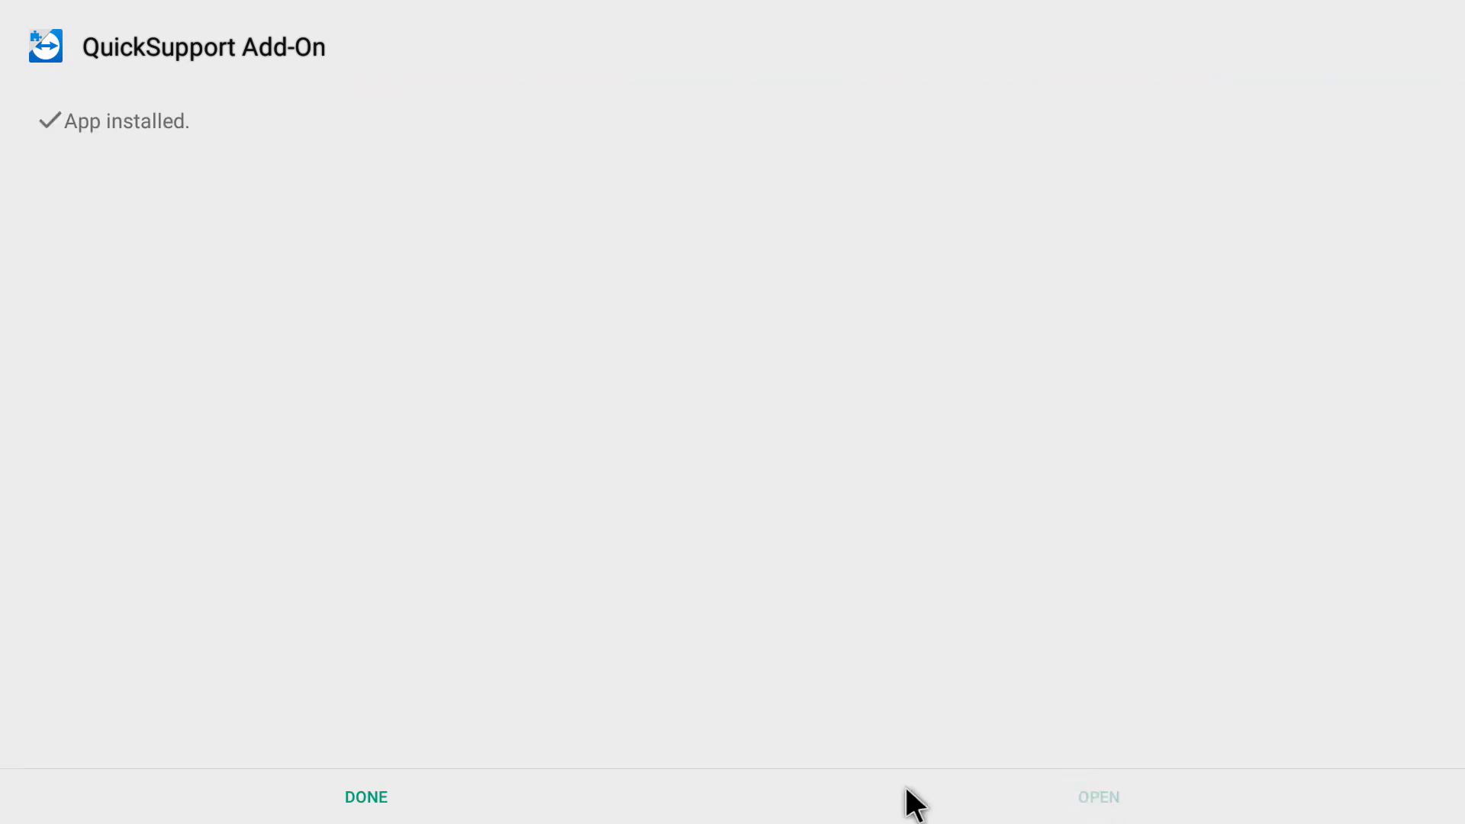
left_click(366, 807)
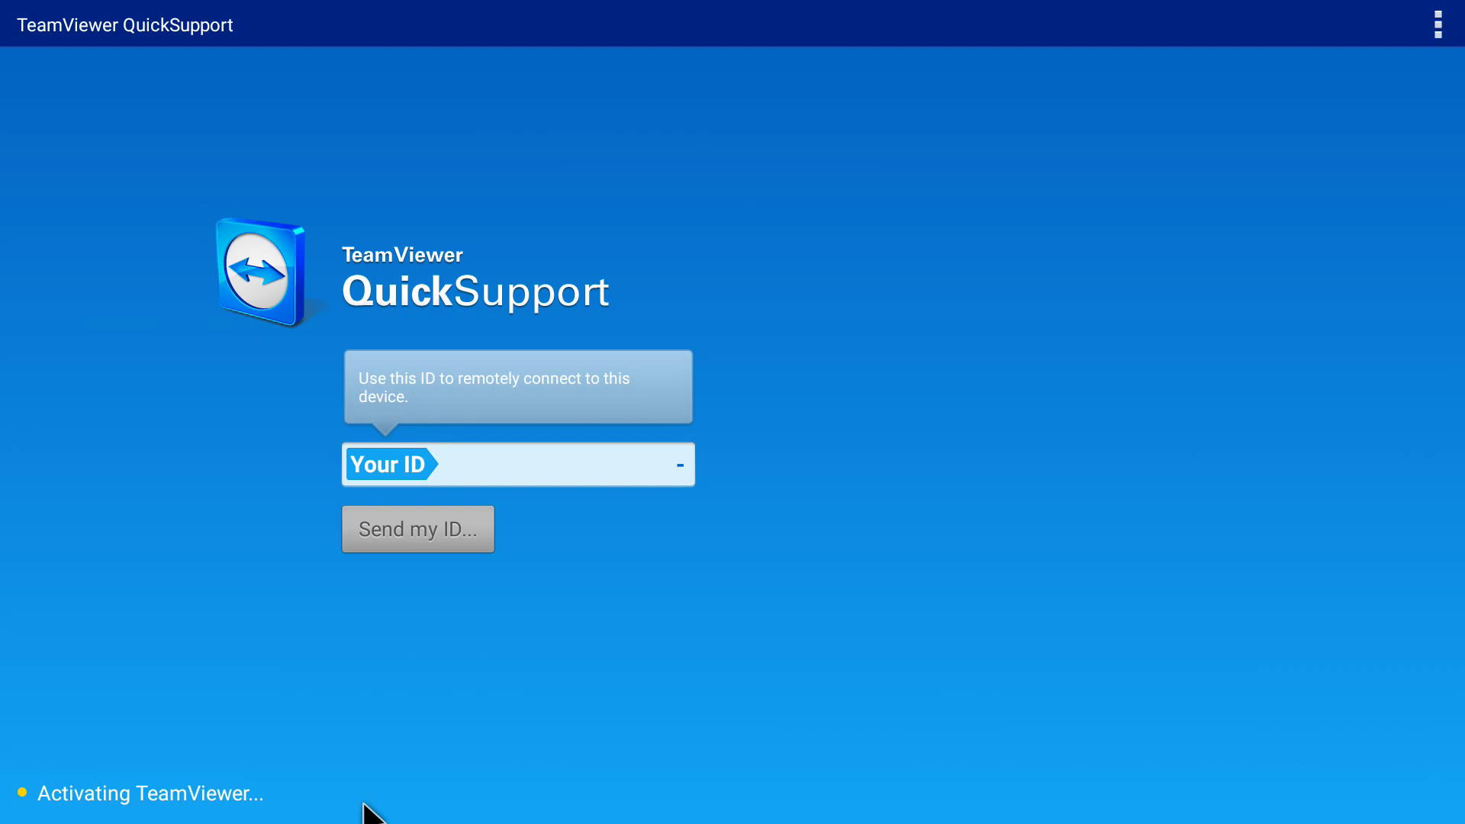